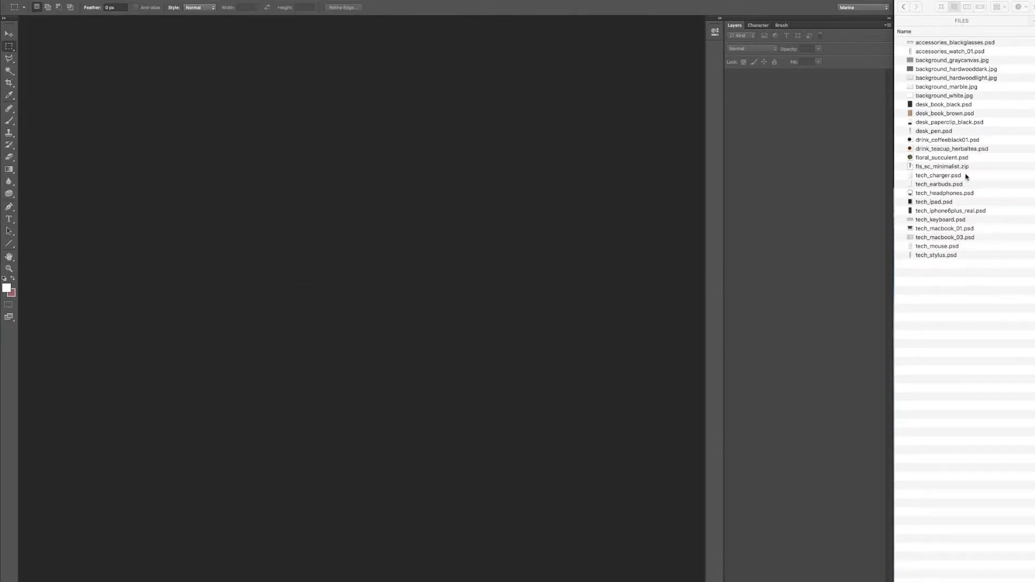
Step: Open background_marble.jpg in Photoshop by dragging it from the asset folder
{"action": "left_click", "coordinate": [948, 318]}
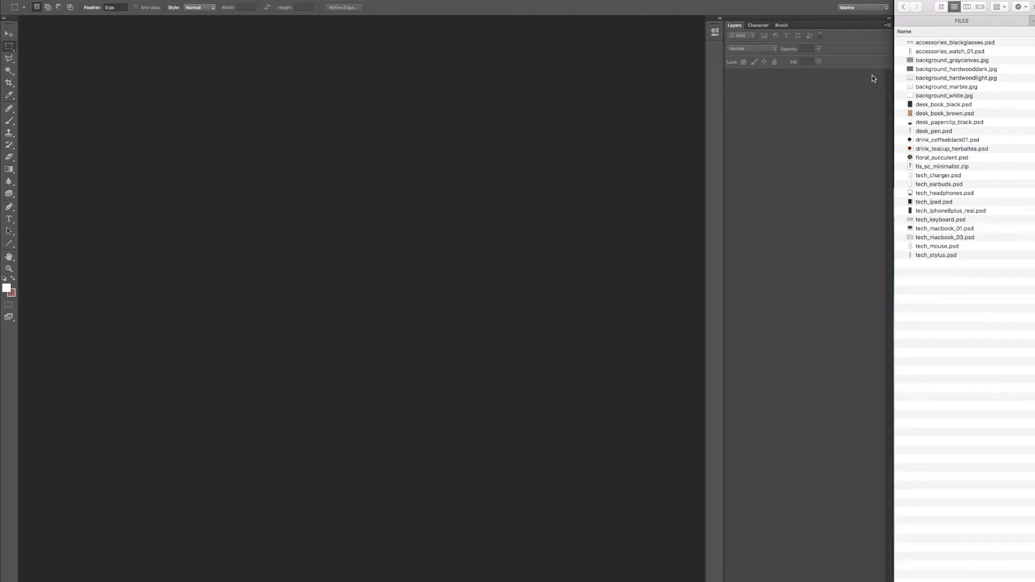
{"action": "left_click", "coordinate": [920, 87]}
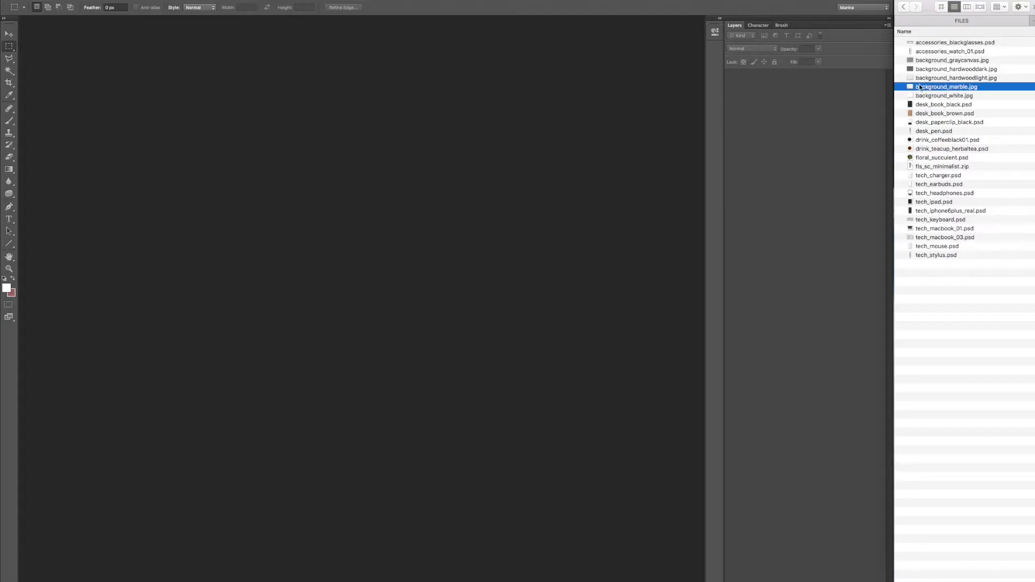
{"action": "left_click_drag", "start_coordinate": [910, 89], "coordinate": [390, 194]}
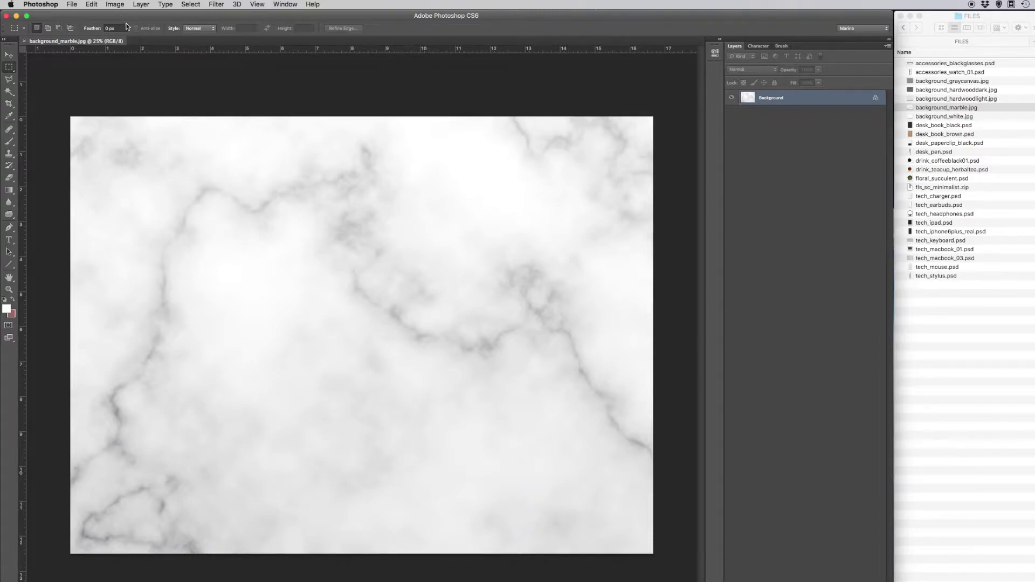
Step: Resize the image to 1200 × 900 pixels at a resolution of 72 pixels/inch
{"action": "left_click", "coordinate": [115, 4]}
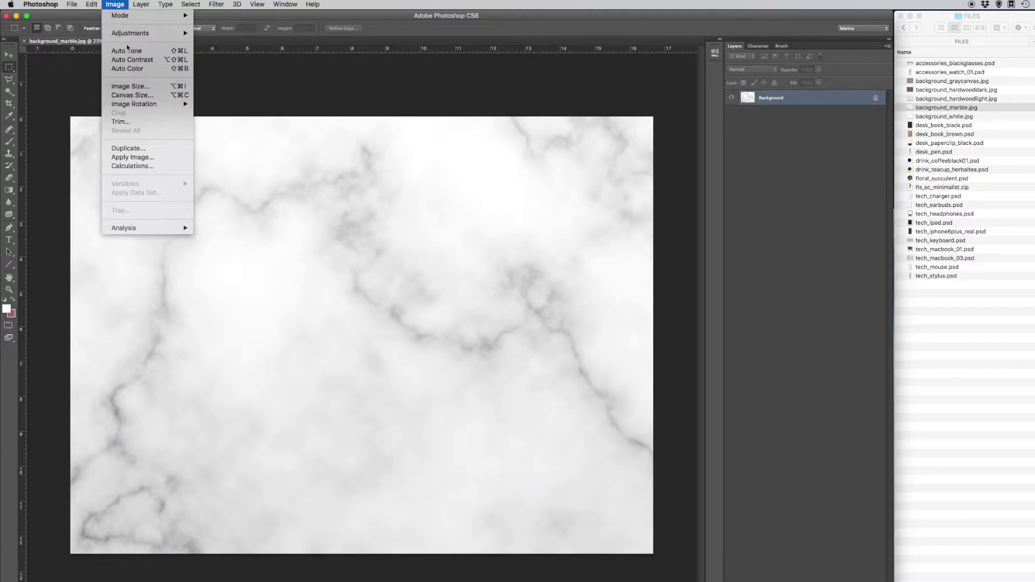
{"action": "left_click", "coordinate": [151, 83]}
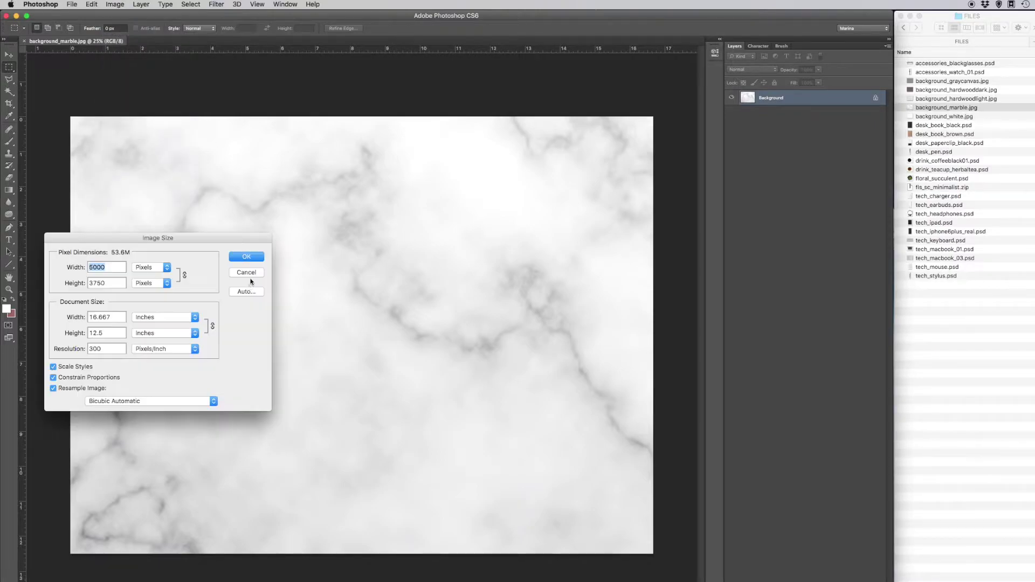
{"action": "double_click", "coordinate": [114, 349]}
{"action": "type", "text": "72"}
{"action": "left_click_drag", "start_coordinate": [121, 238], "coordinate": [146, 244]}
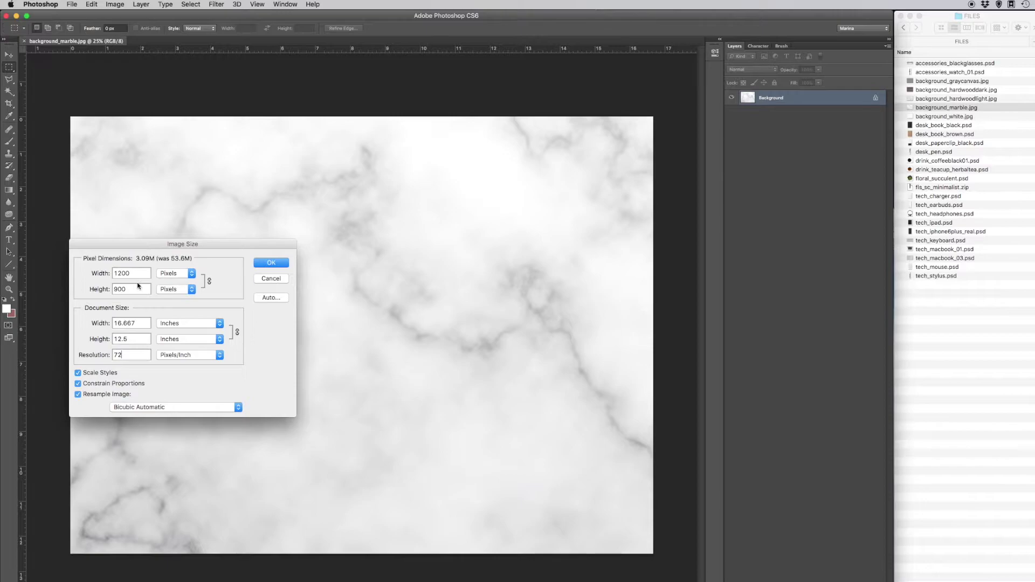
{"action": "left_click", "coordinate": [272, 266]}
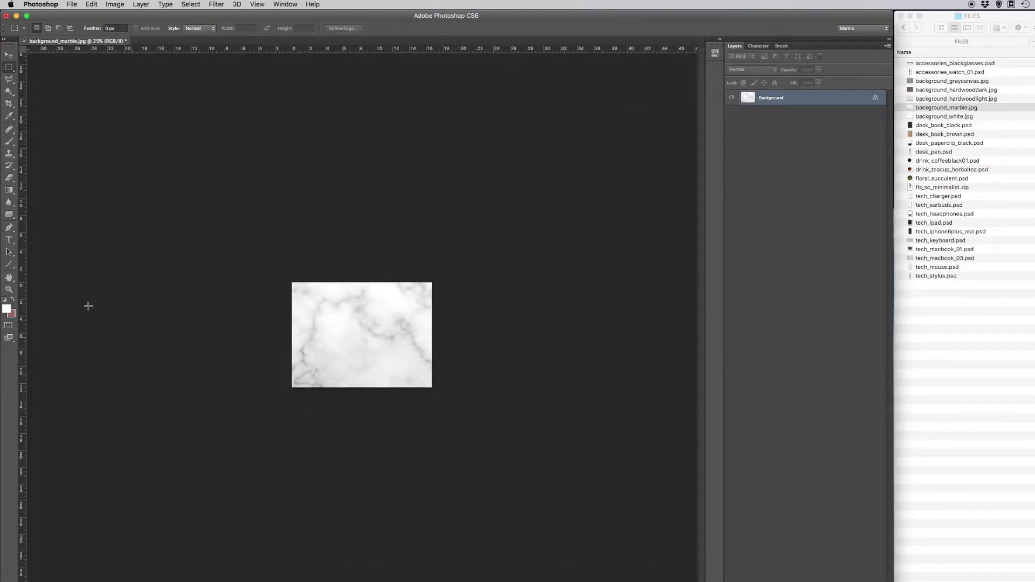
Step: Zoom the marble image to 100%
{"action": "key", "text": "z"}
{"action": "left_click", "coordinate": [371, 329]}
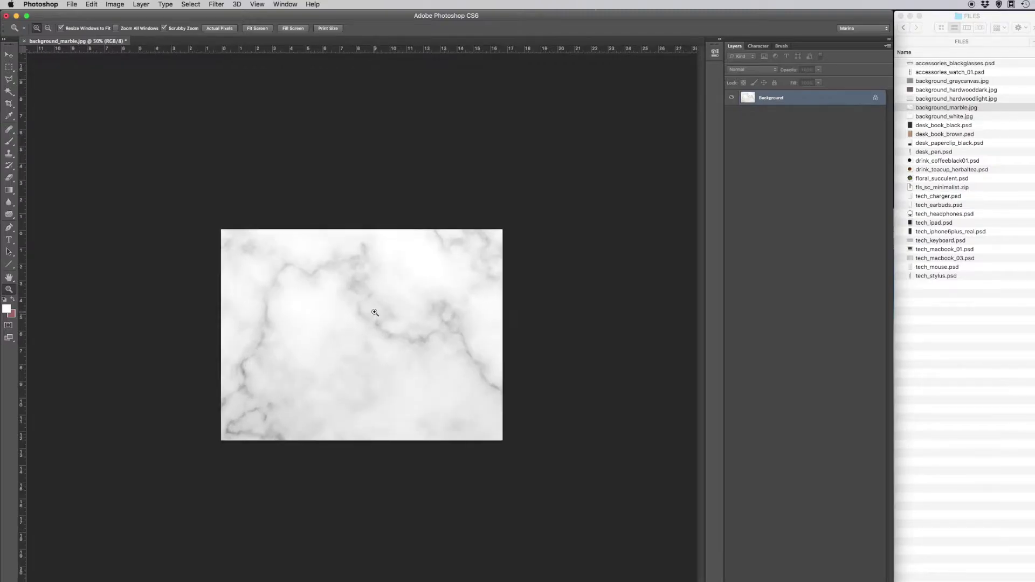
{"action": "left_click", "coordinate": [375, 317]}
{"action": "left_click", "coordinate": [376, 315]}
{"action": "key", "text": "super+Tab"}
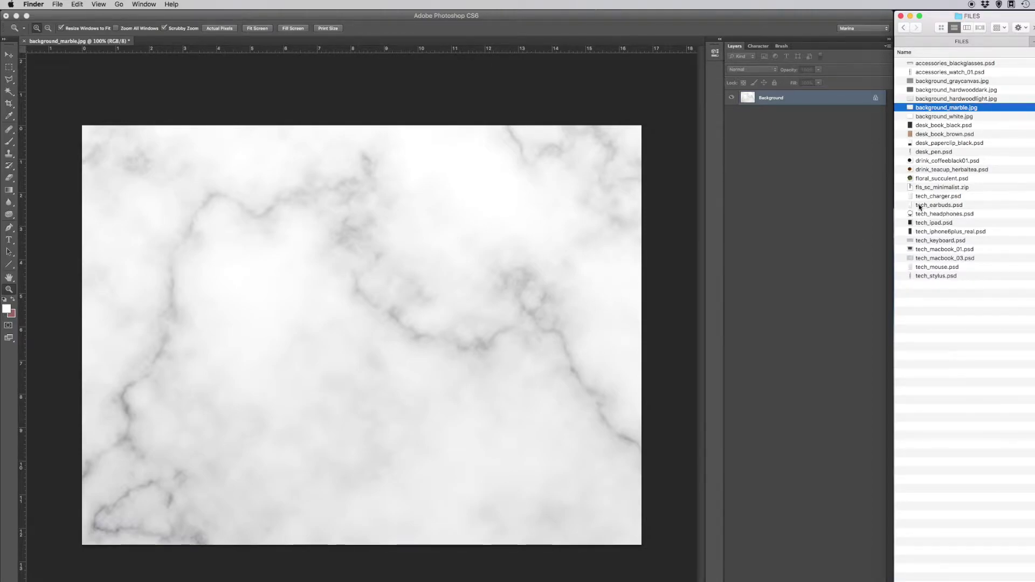
Step: Place the succulent, charger, iPad and keyboard images onto the marble
{"action": "left_click_drag", "start_coordinate": [941, 178], "coordinate": [440, 256]}
{"action": "key", "text": "Return"}
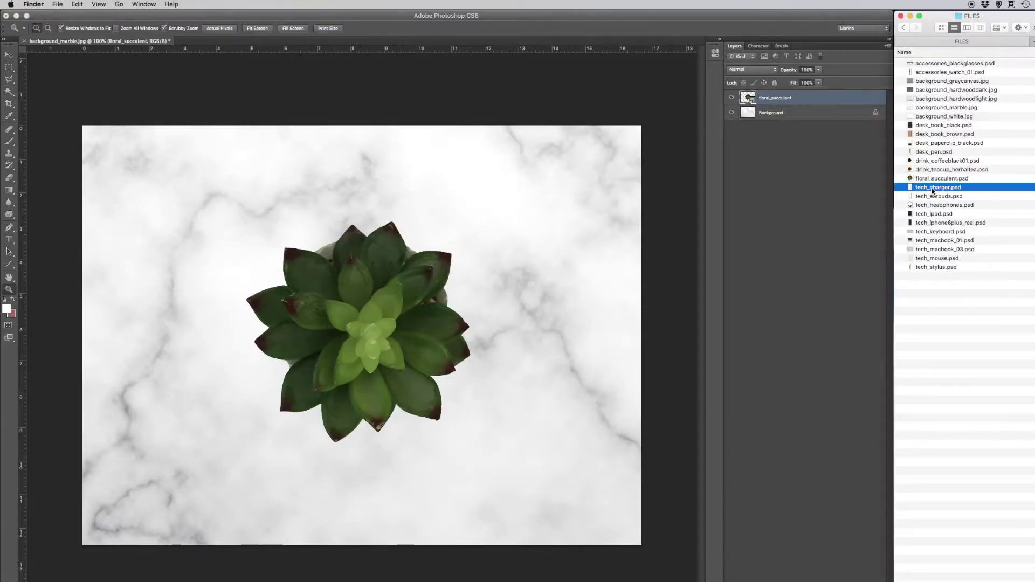
{"action": "left_click_drag", "start_coordinate": [937, 196], "coordinate": [362, 334]}
{"action": "key", "text": "Return"}
{"action": "left_click_drag", "start_coordinate": [934, 223], "coordinate": [362, 313]}
{"action": "key", "text": "Return"}
{"action": "left_click_drag", "start_coordinate": [940, 240], "coordinate": [360, 334]}
{"action": "key", "text": "Return"}
Step: Place the mouse, black notebook and brown notebook images onto the canvas
{"action": "key", "text": "z"}
{"action": "left_click_drag", "start_coordinate": [909, 259], "coordinate": [361, 302]}
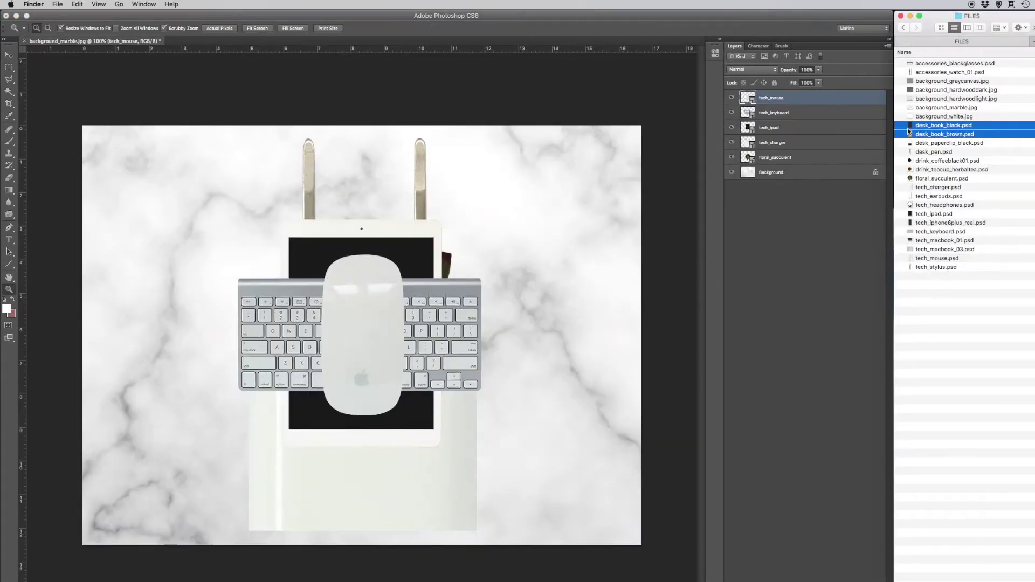
{"action": "key", "text": "Return"}
{"action": "left_click_drag", "start_coordinate": [943, 125], "coordinate": [361, 323]}
{"action": "key", "text": "Return"}
{"action": "left_click_drag", "start_coordinate": [949, 72], "coordinate": [361, 334]}
{"action": "key", "text": "Return"}
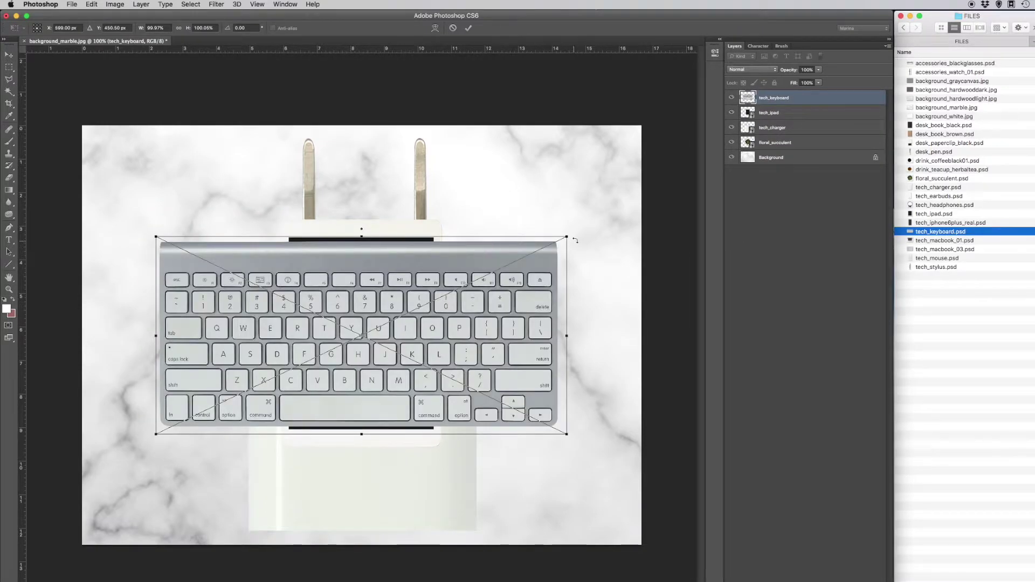
Step: Scale the keyboard down around its centre
{"action": "left_click", "coordinate": [571, 239]}
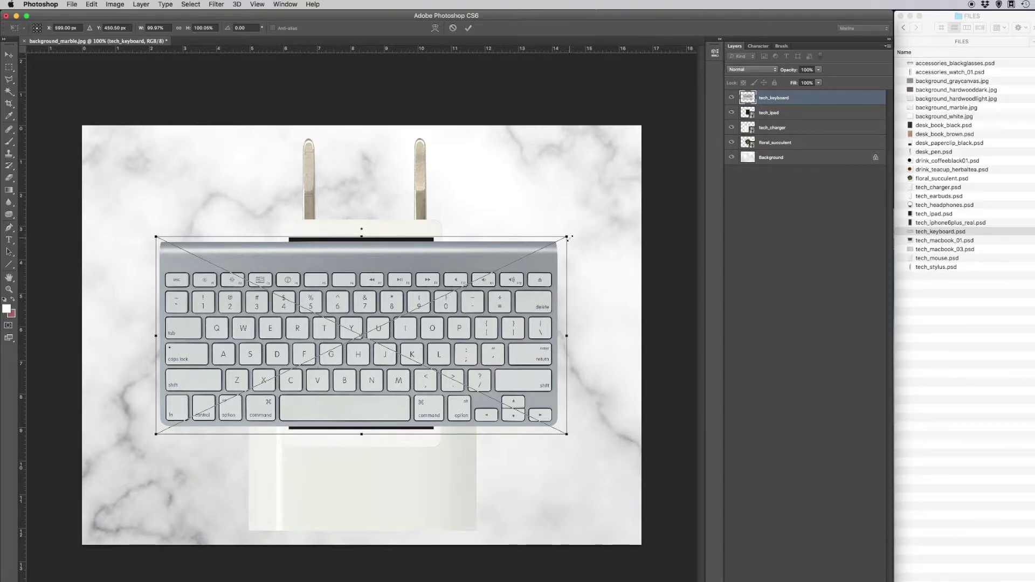
{"action": "left_click_drag", "start_coordinate": [572, 236], "coordinate": [491, 288]}
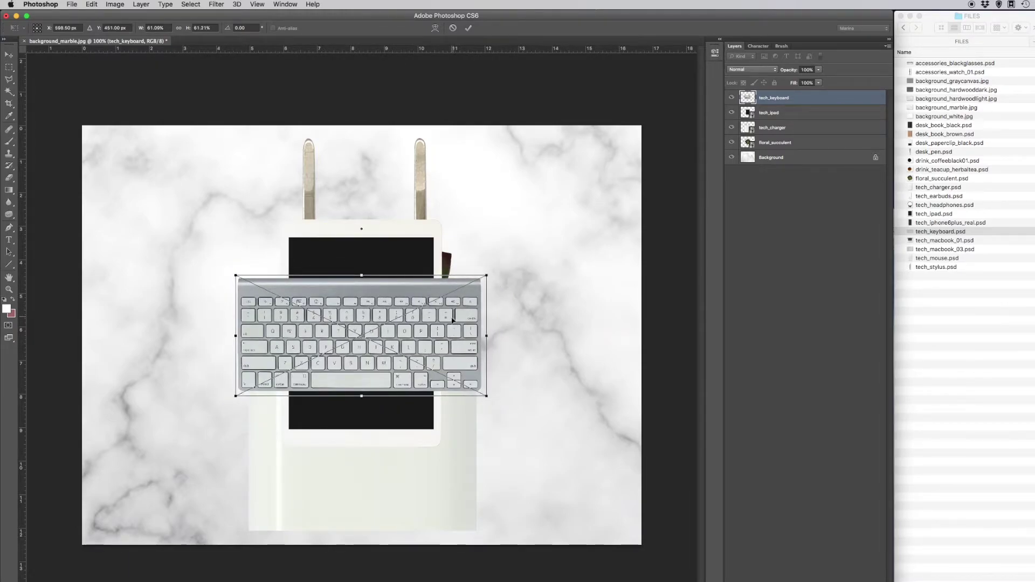
{"action": "key", "text": "Return"}
Step: Place the mouse again, a scaled-down black notebook, and the brown notebook
{"action": "left_click_drag", "start_coordinate": [916, 258], "coordinate": [485, 270]}
{"action": "key", "text": "Return"}
{"action": "left_click_drag", "start_coordinate": [930, 124], "coordinate": [378, 323]}
{"action": "left_click_drag", "start_coordinate": [512, 115], "coordinate": [439, 224]}
{"action": "key", "text": "Return"}
{"action": "left_click_drag", "start_coordinate": [944, 134], "coordinate": [438, 315]}
{"action": "key", "text": "Return"}
{"action": "left_click_drag", "start_coordinate": [934, 72], "coordinate": [377, 324]}
Step: Place the watch and a scaled-down pair of glasses onto the canvas
{"action": "left_click_drag", "start_coordinate": [592, 135], "coordinate": [431, 227]}
{"action": "key", "text": "Return"}
{"action": "left_click_drag", "start_coordinate": [954, 63], "coordinate": [378, 324]}
{"action": "left_click_drag", "start_coordinate": [673, 302], "coordinate": [463, 335]}
{"action": "key", "text": "Return"}
{"action": "key", "text": "z"}
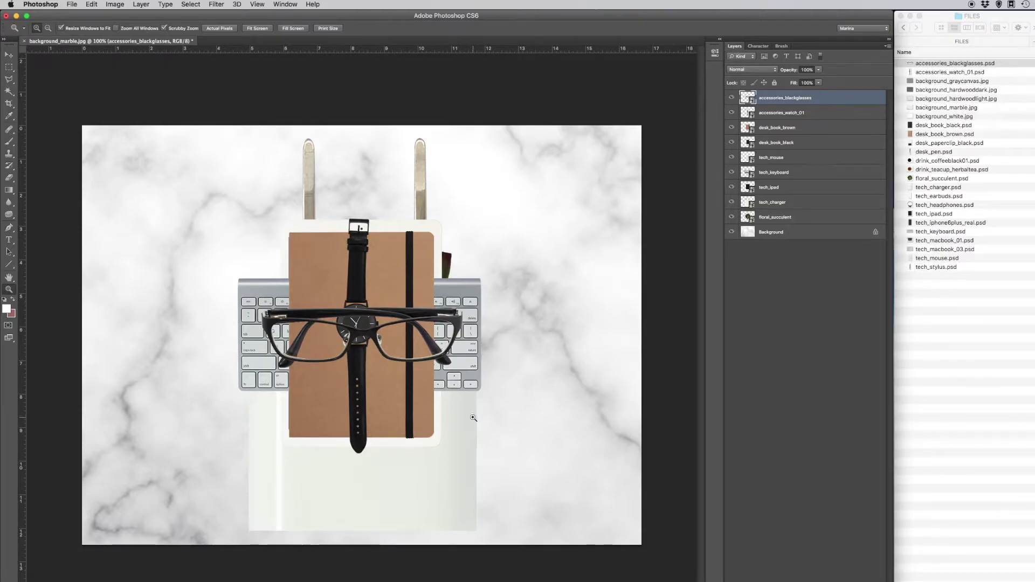
Step: Move the brown notebook to the left of the iPad and reselect it
{"action": "left_click", "coordinate": [9, 54]}
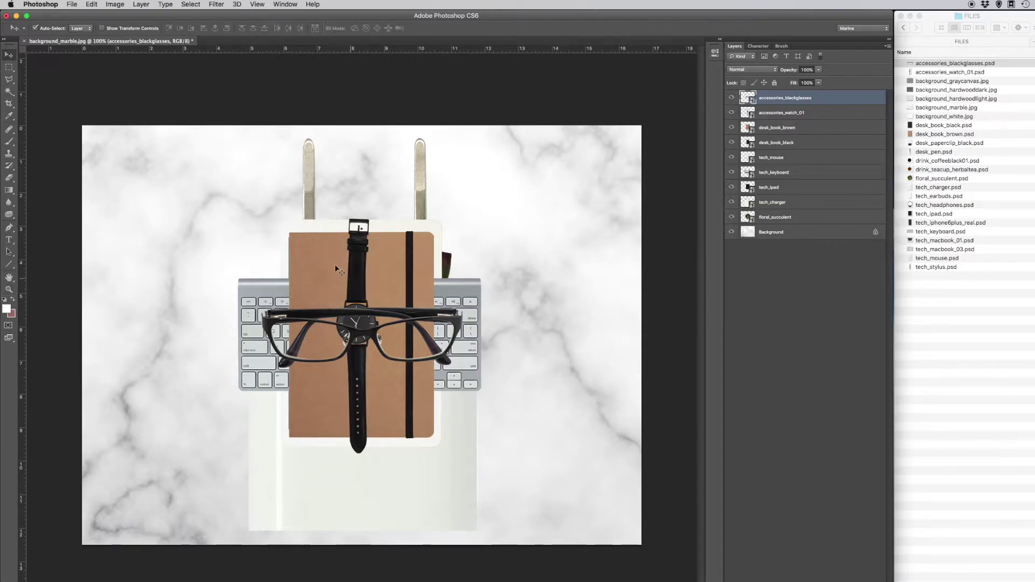
{"action": "left_click_drag", "start_coordinate": [387, 320], "coordinate": [237, 300]}
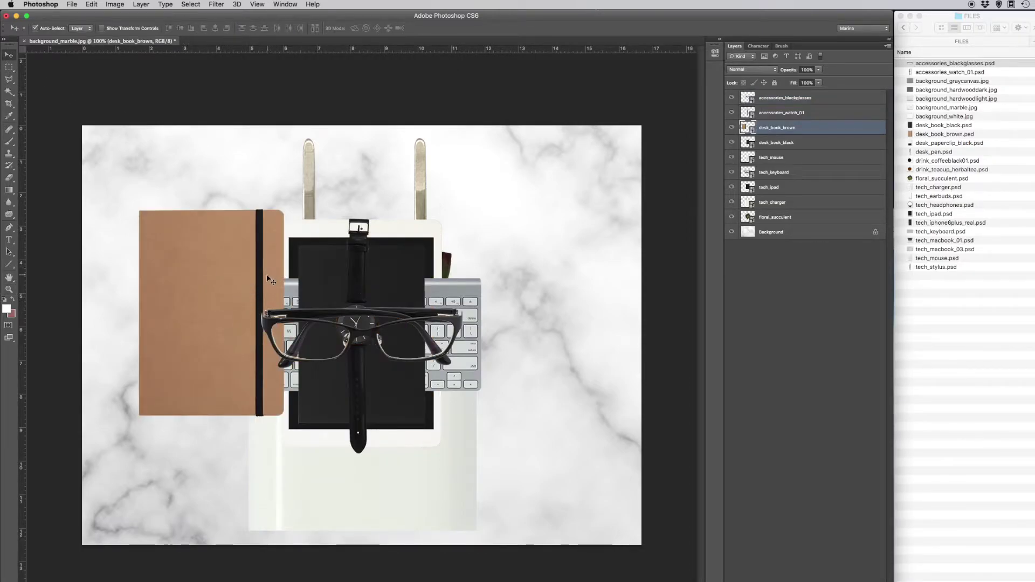
{"action": "left_click", "coordinate": [782, 144]}
{"action": "right_click", "coordinate": [775, 141]}
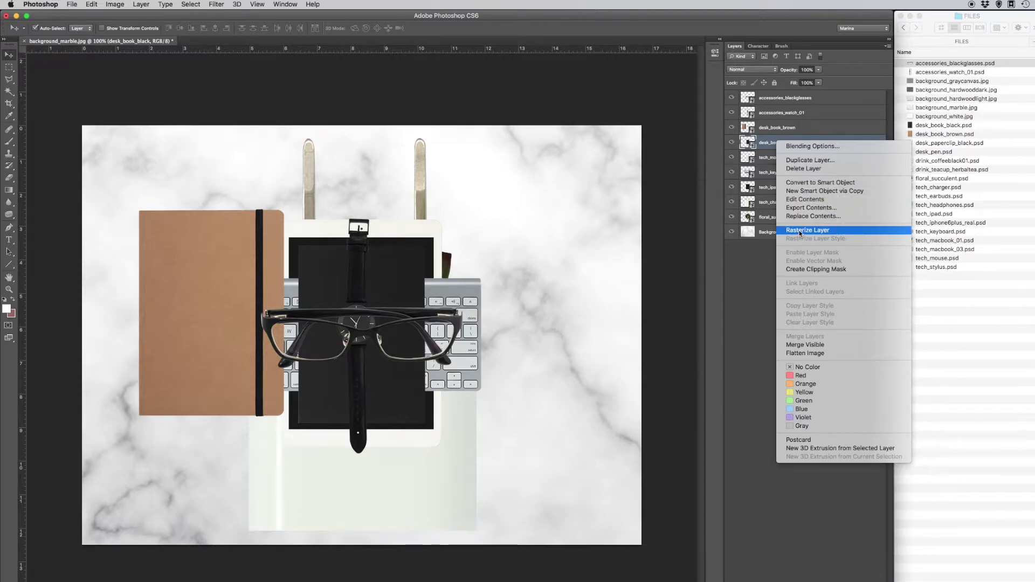
{"action": "left_click", "coordinate": [260, 254]}
{"action": "left_click", "coordinate": [246, 250]}
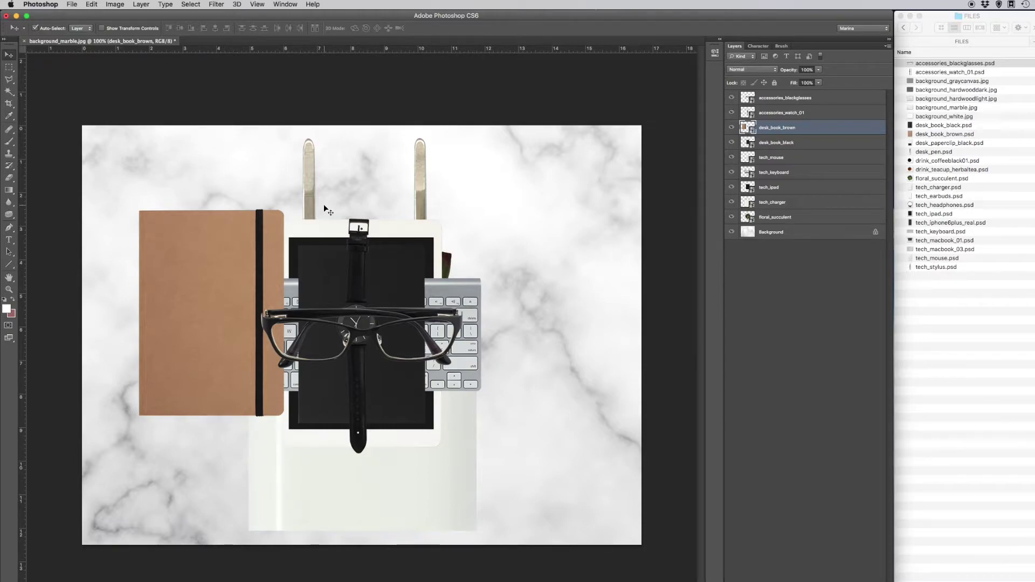
Step: Inspect the Image menu and the brown notebook layer's options without applying anything
{"action": "left_click", "coordinate": [114, 4]}
{"action": "mouse_move", "coordinate": [119, 36]}
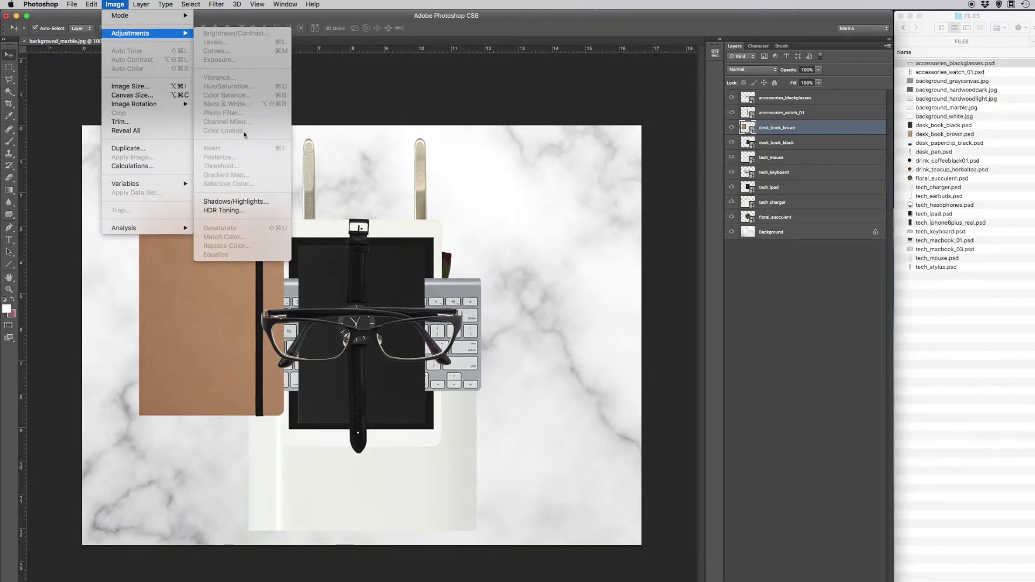
{"action": "key", "text": "Escape"}
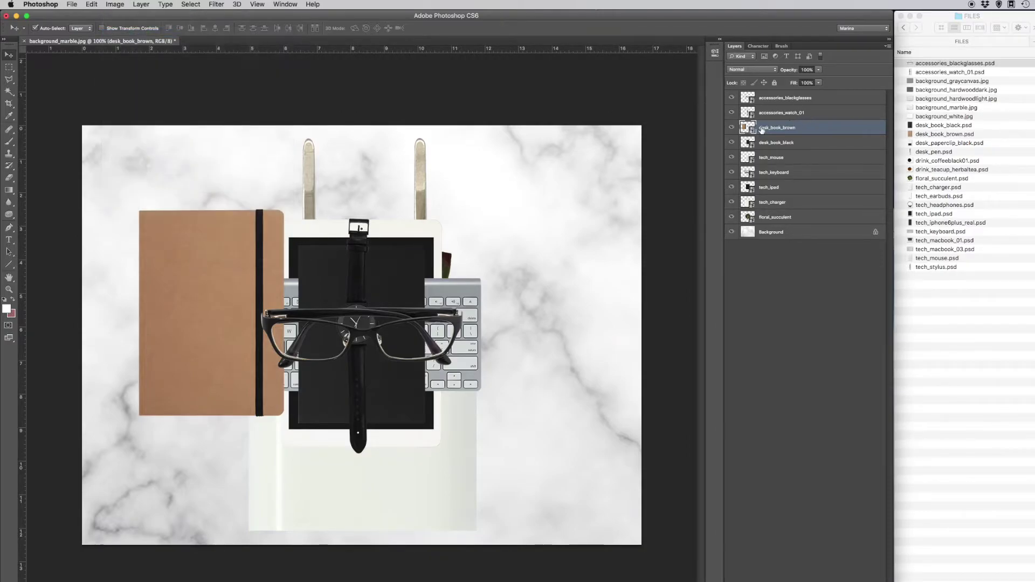
{"action": "right_click", "coordinate": [773, 129]}
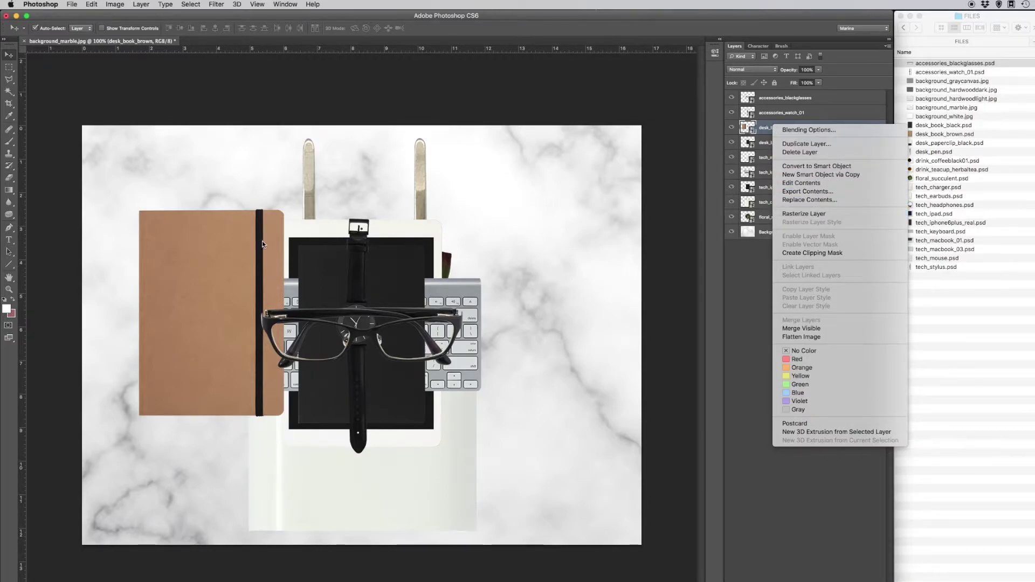
{"action": "key", "text": "Escape"}
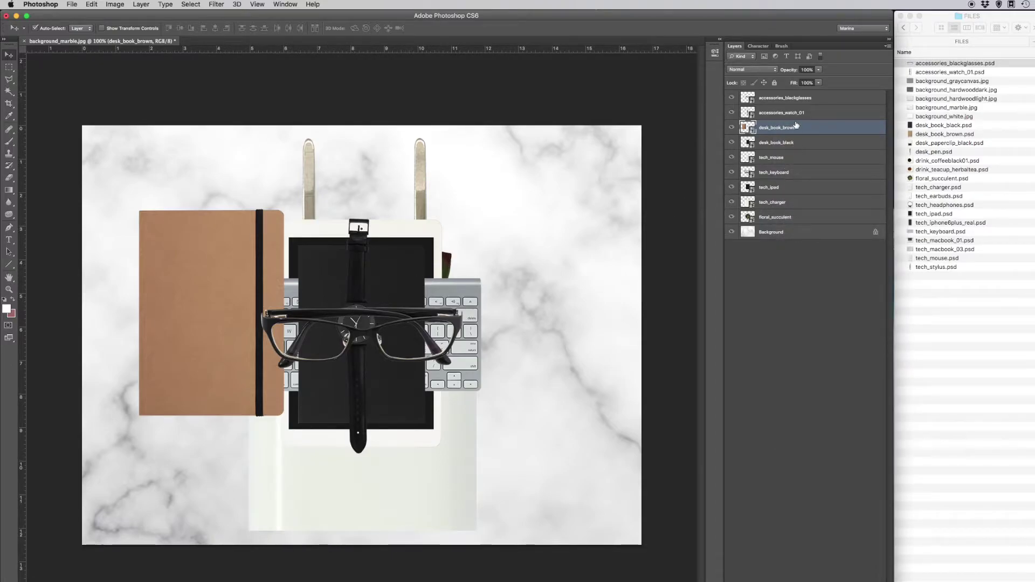
{"action": "right_click", "coordinate": [777, 129]}
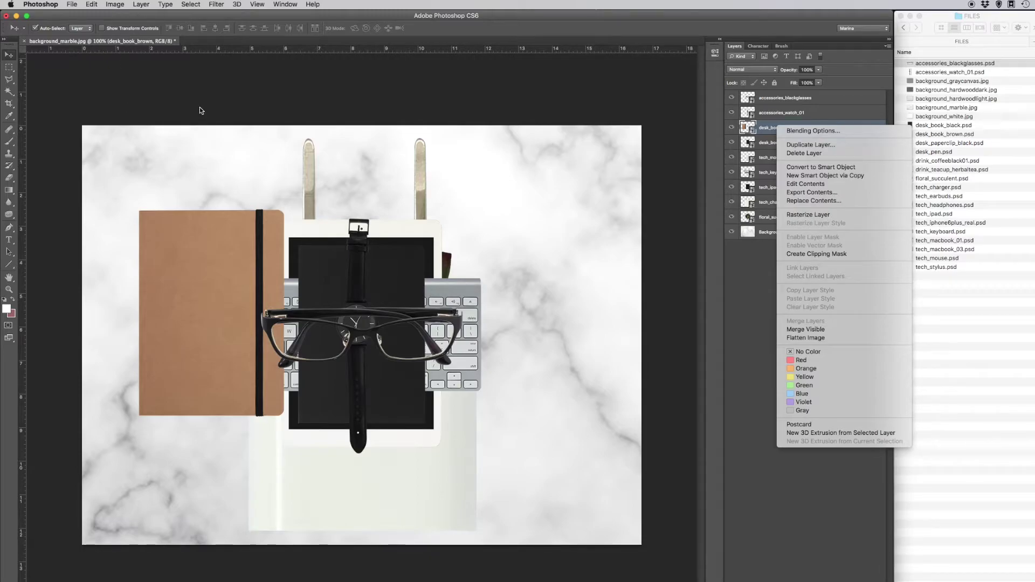
{"action": "left_click", "coordinate": [234, 98]}
Step: Shift the black notebook down-right, move the glasses to the upper right, and select the succulent
{"action": "left_click_drag", "start_coordinate": [257, 278], "coordinate": [274, 291]}
{"action": "left_click", "coordinate": [356, 323]}
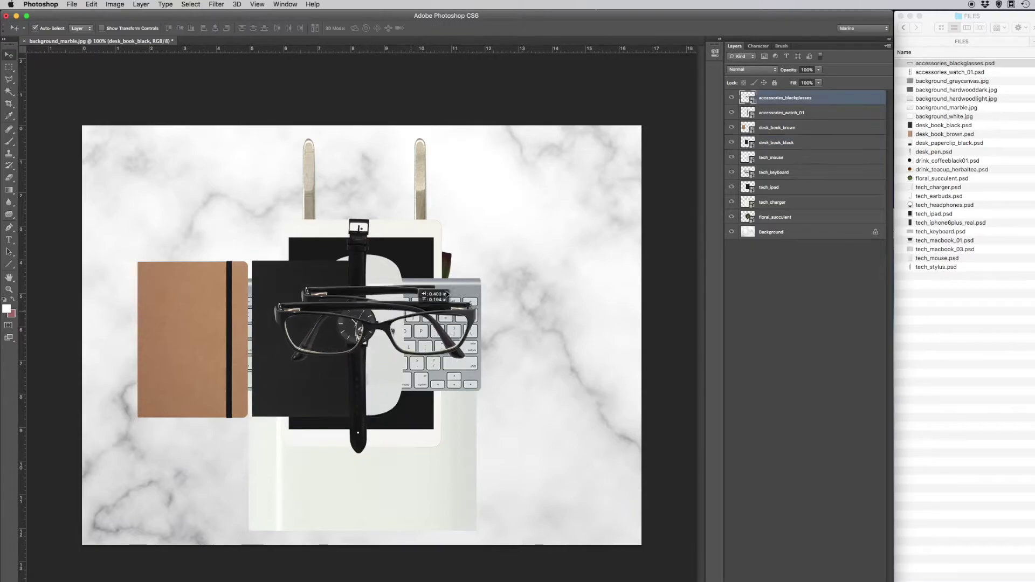
{"action": "key", "text": "ctrl+t"}
{"action": "left_click_drag", "start_coordinate": [355, 323], "coordinate": [511, 221]}
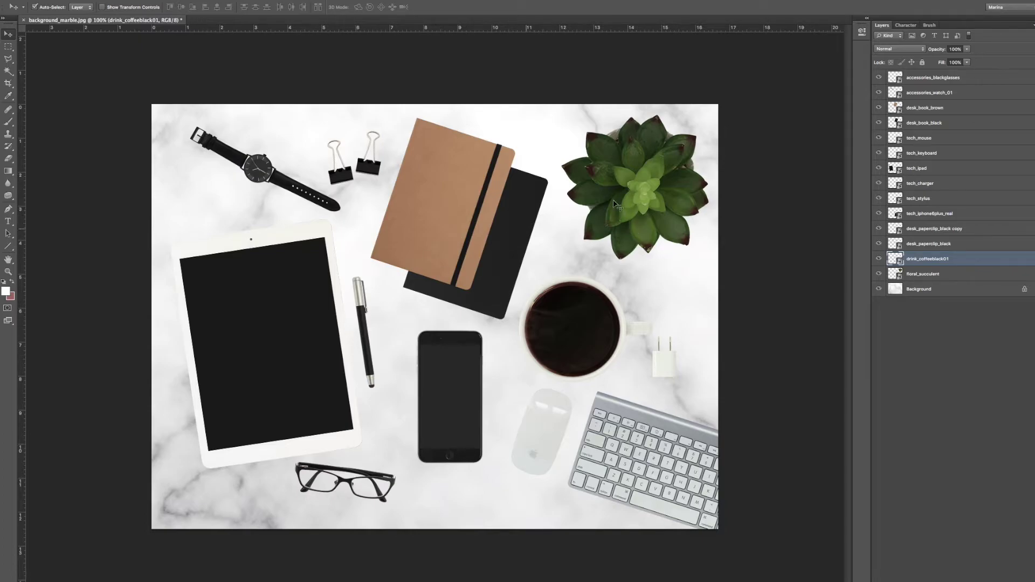
{"action": "left_click", "coordinate": [653, 211]}
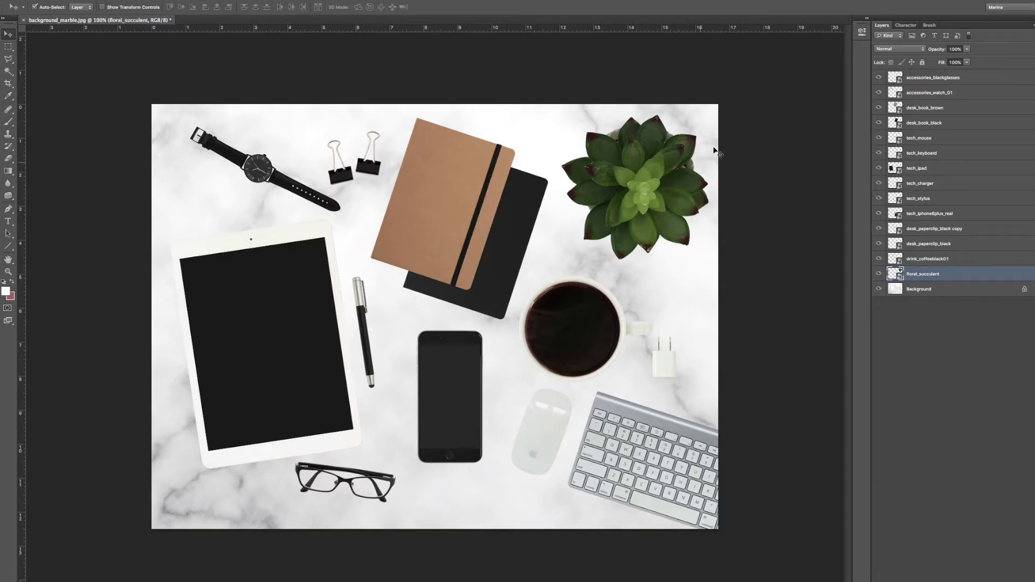
{"action": "right_click", "coordinate": [912, 275]}
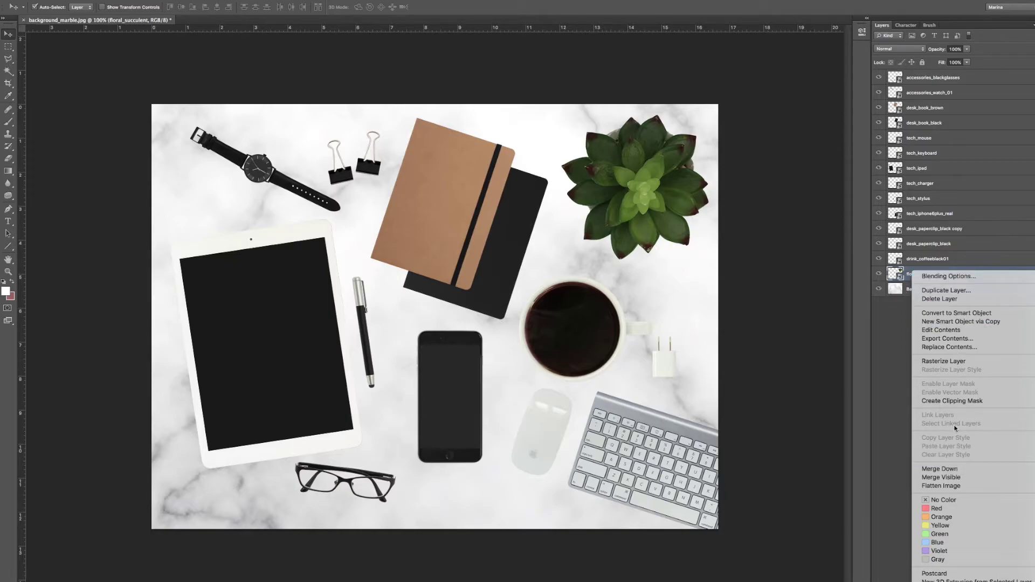
Step: Give the succulent a Normal drop shadow: opacity 50, distance 15, spread 10, size 27
{"action": "left_click", "coordinate": [950, 274]}
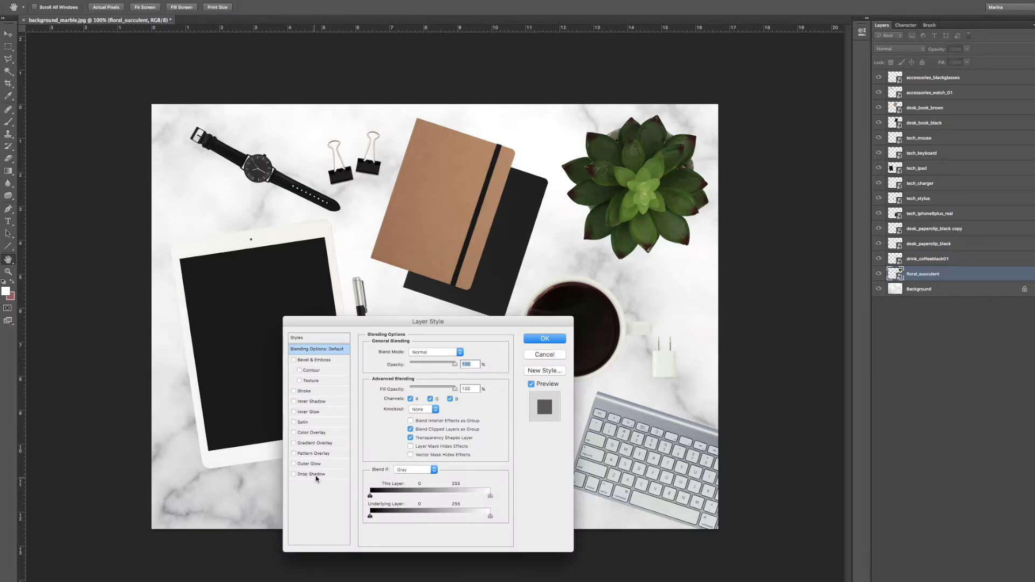
{"action": "left_click", "coordinate": [317, 474]}
{"action": "left_click", "coordinate": [437, 352]}
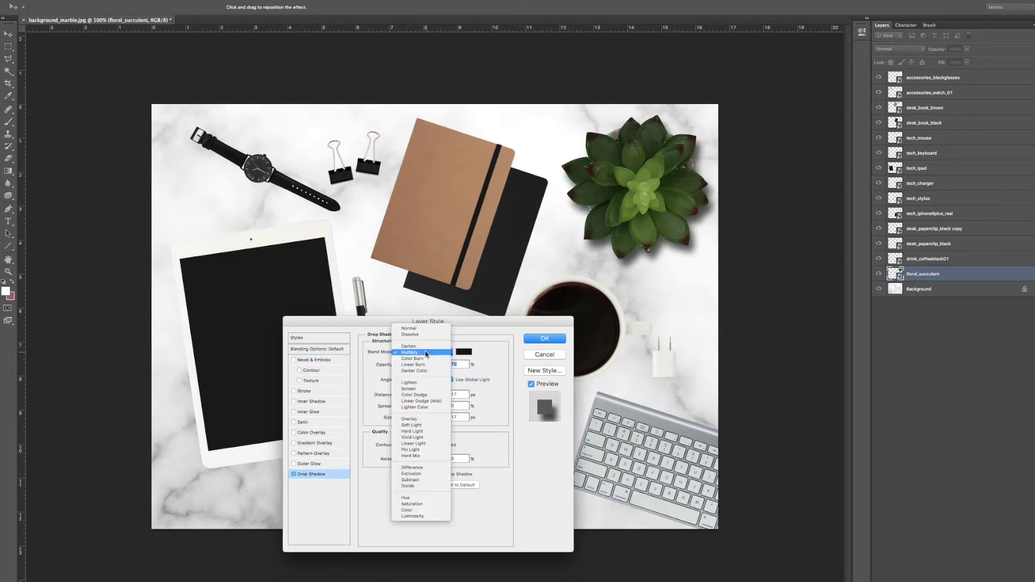
{"action": "left_click", "coordinate": [408, 331]}
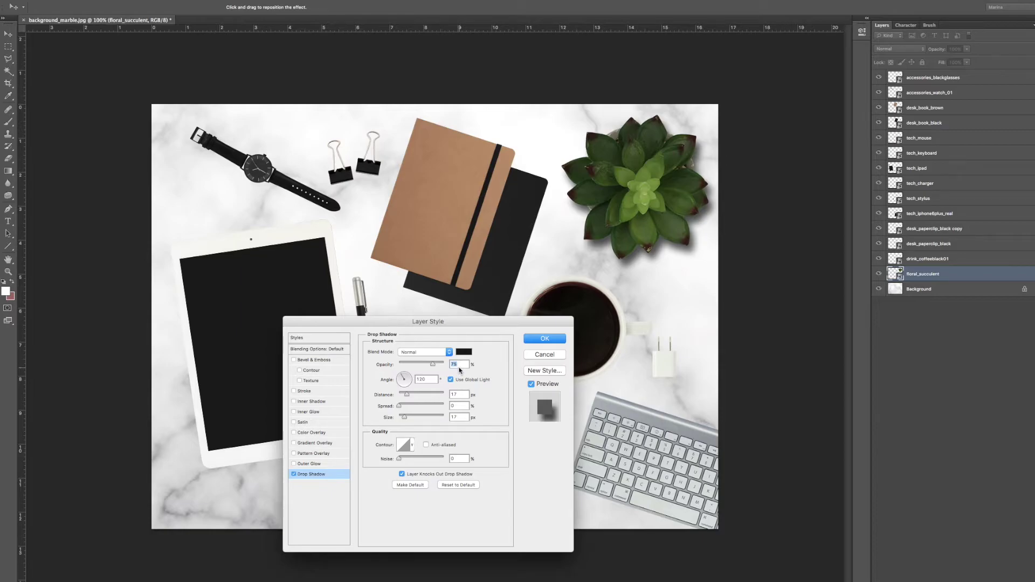
{"action": "type", "text": "5"}
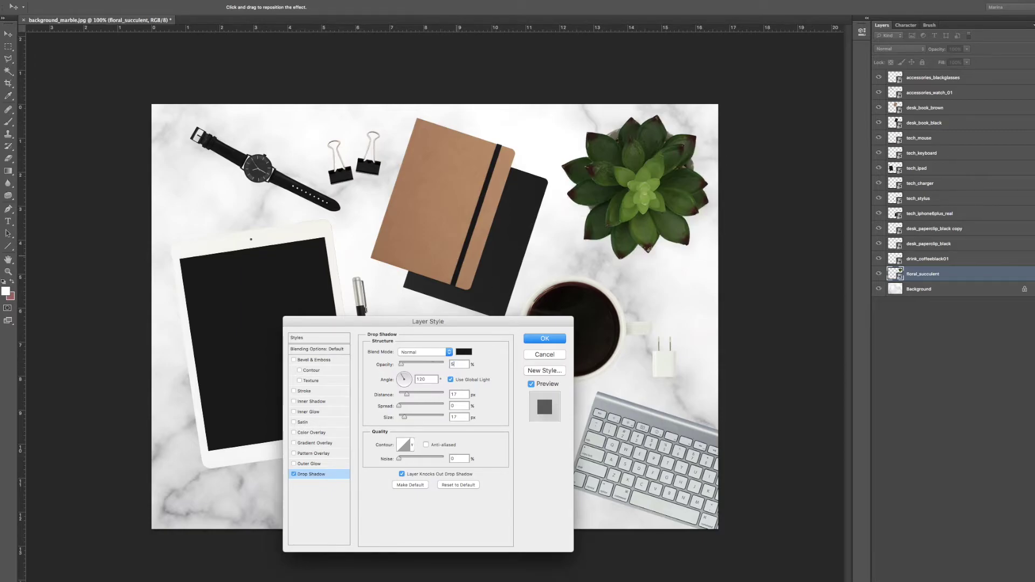
{"action": "type", "text": "0"}
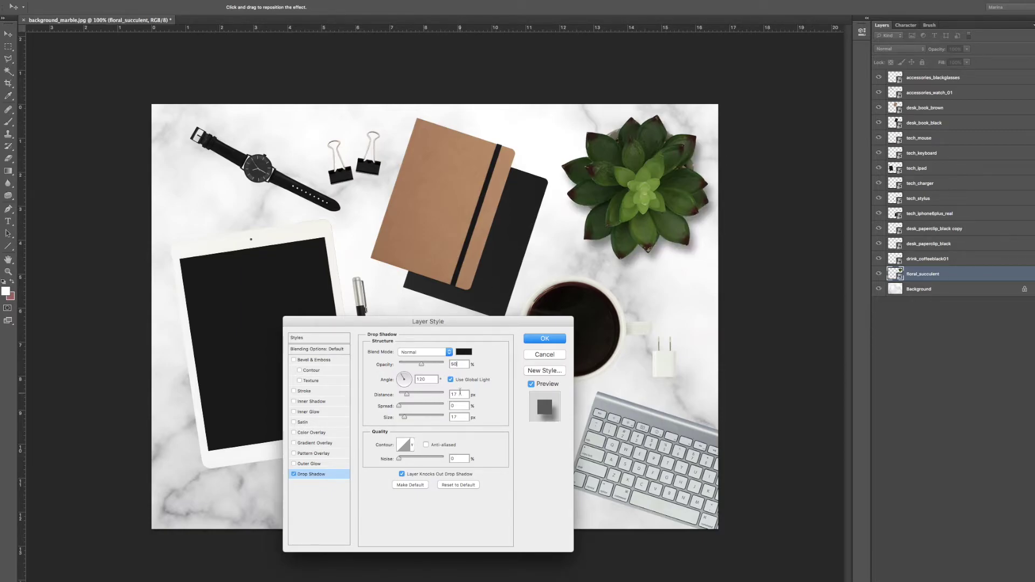
{"action": "left_click", "coordinate": [452, 395]}
{"action": "type", "text": "1515"}
{"action": "left_click", "coordinate": [402, 407]}
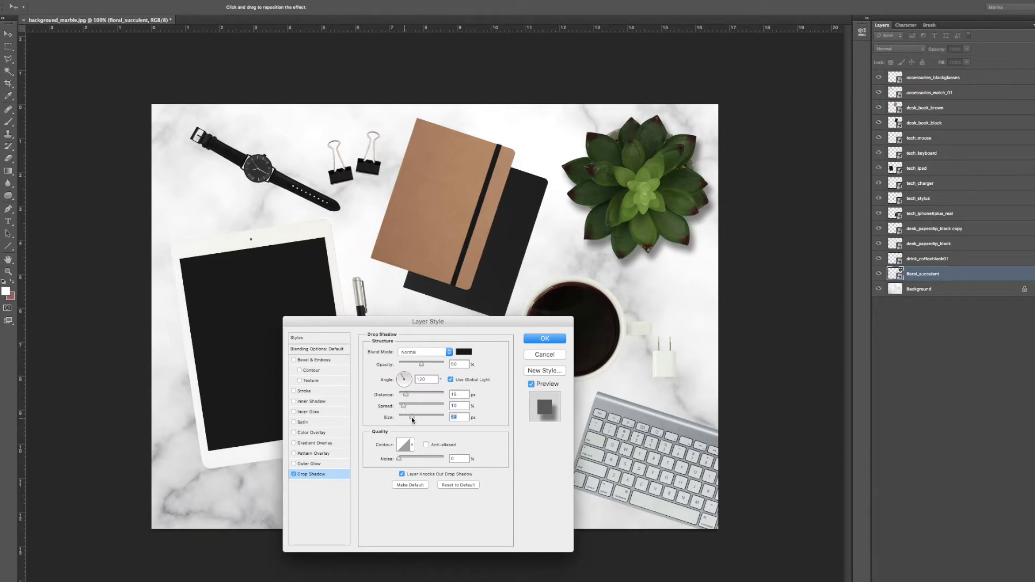
{"action": "left_click_drag", "start_coordinate": [412, 416], "coordinate": [408, 418]}
{"action": "left_click_drag", "start_coordinate": [420, 364], "coordinate": [422, 366]}
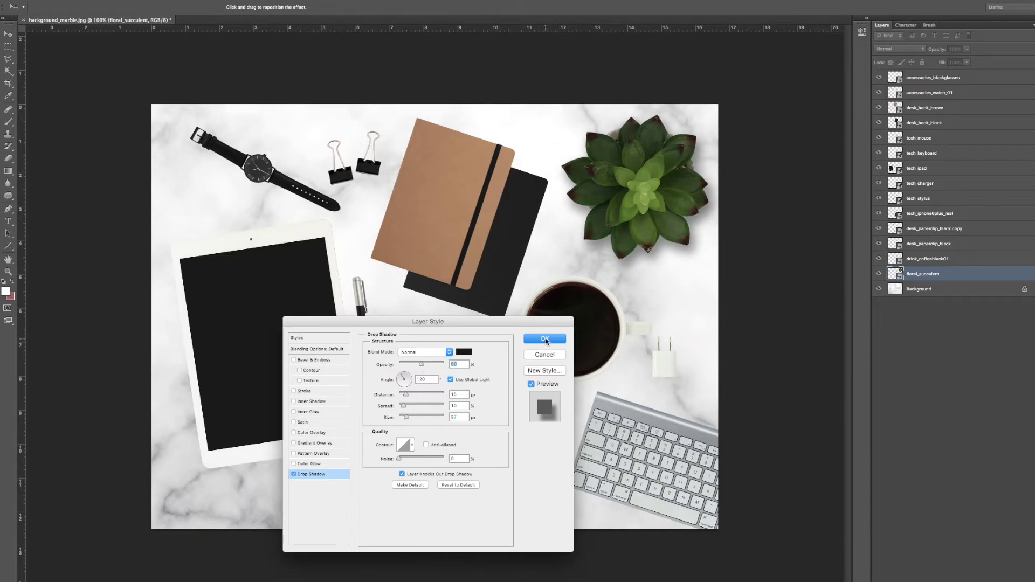
{"action": "left_click", "coordinate": [544, 340]}
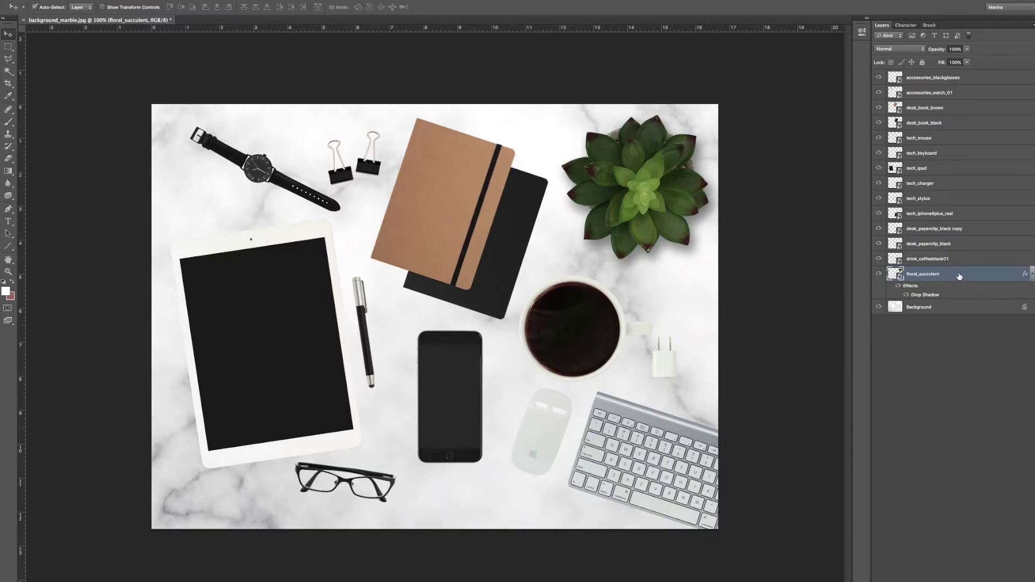
Step: Copy the floral_succulent layer style and paste it onto the tech_stylus layer
{"action": "right_click", "coordinate": [920, 278]}
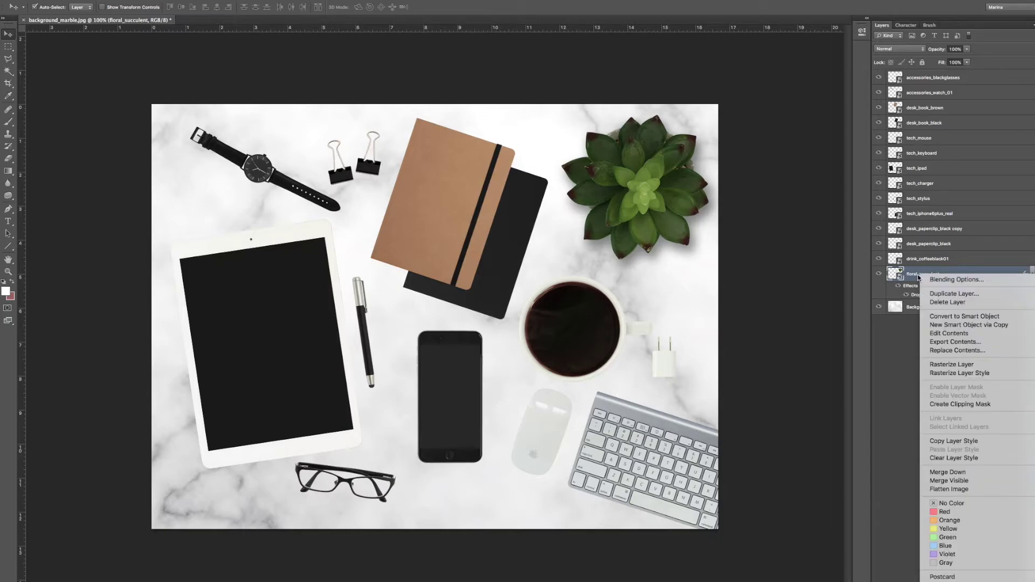
{"action": "left_click", "coordinate": [943, 443]}
{"action": "left_click", "coordinate": [366, 335]}
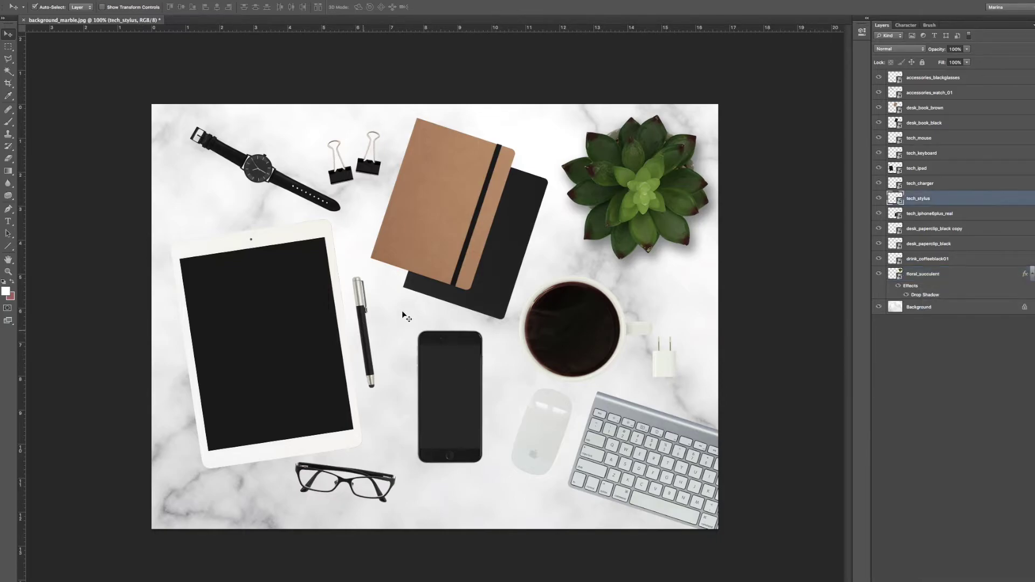
{"action": "right_click", "coordinate": [917, 197]}
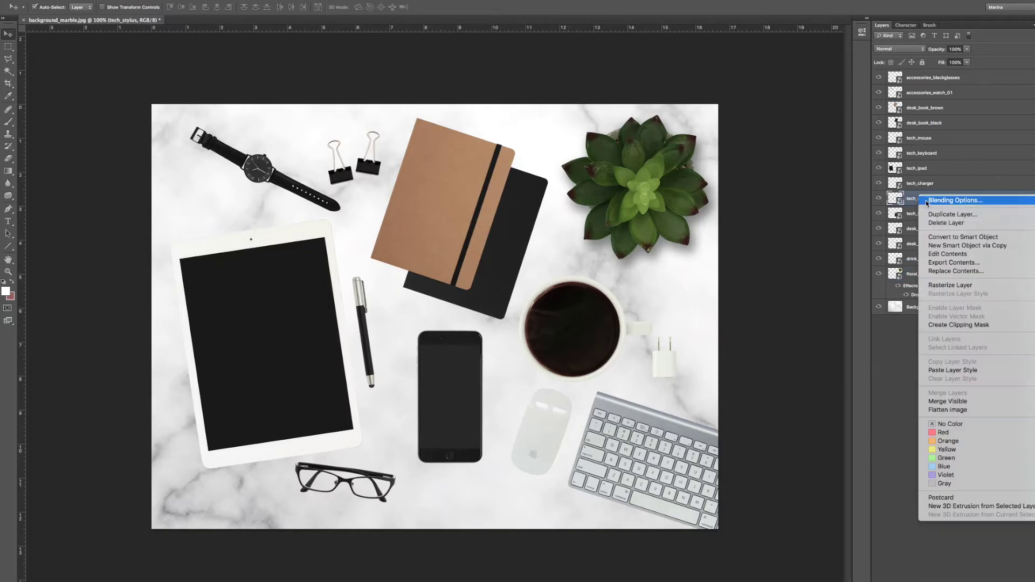
{"action": "left_click", "coordinate": [949, 371]}
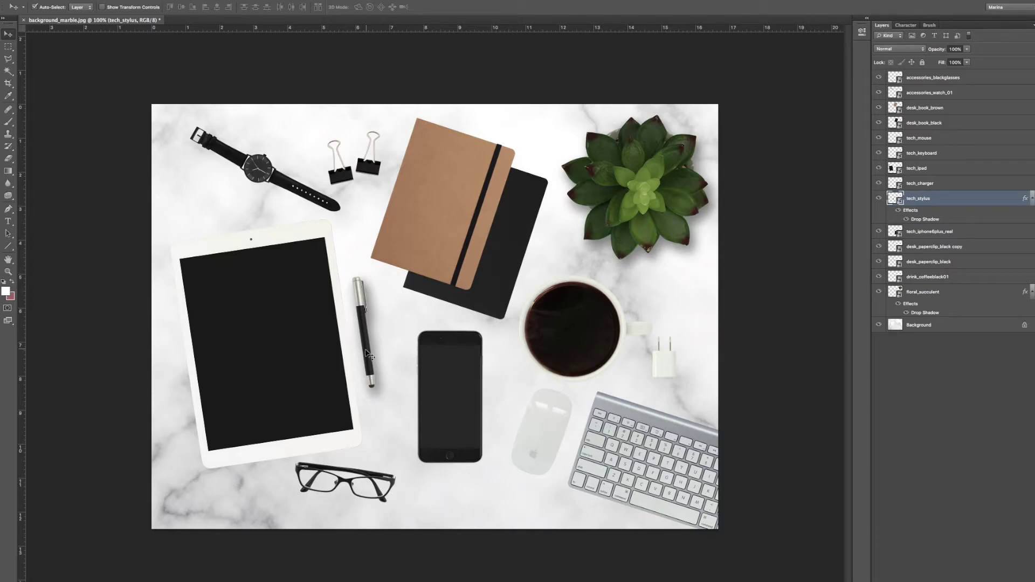
Step: Edit the tech_stylus Drop Shadow to distance 5, spread 5 and size 8
{"action": "double_click", "coordinate": [923, 219]}
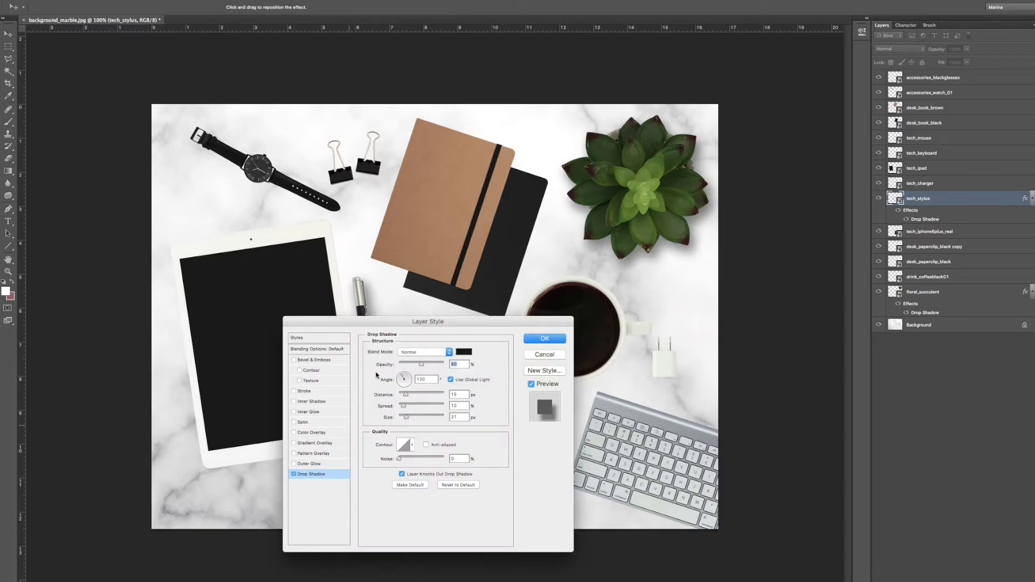
{"action": "left_click_drag", "start_coordinate": [381, 322], "coordinate": [536, 224]}
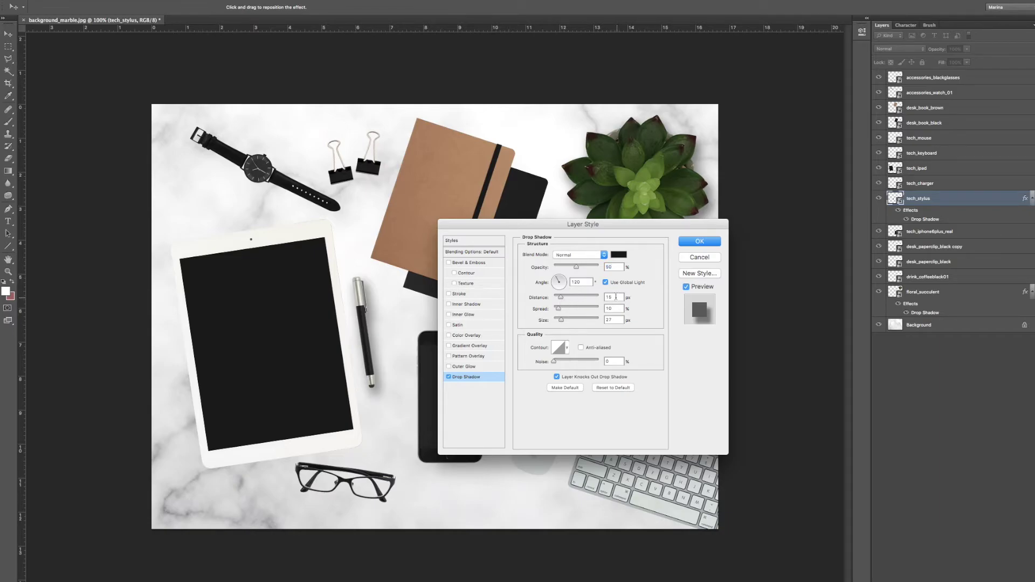
{"action": "type", "text": "5"}
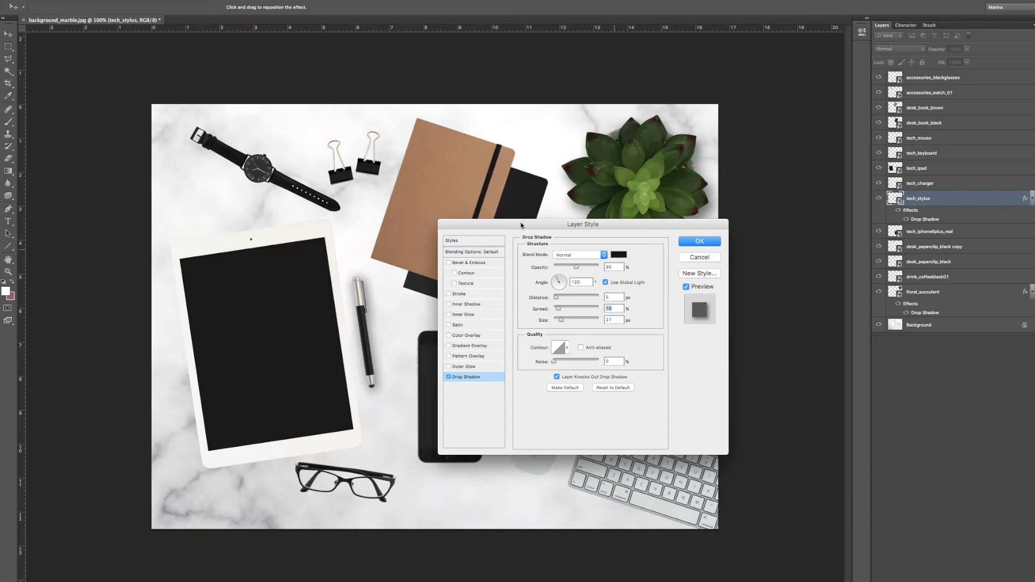
{"action": "type", "text": "5"}
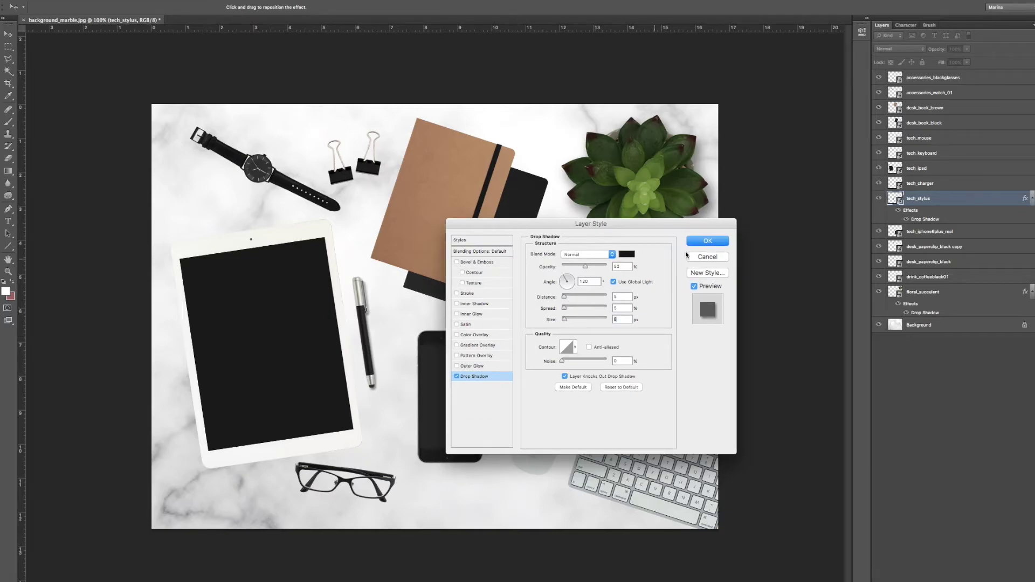
{"action": "left_click", "coordinate": [707, 241]}
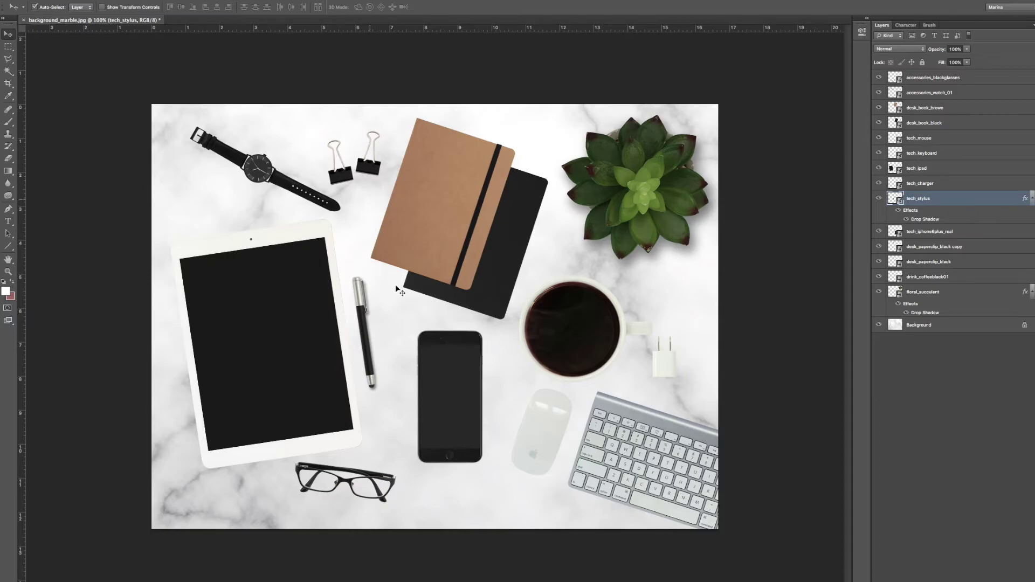
Step: Copy the stylus's layer style and select the mouse, phone, charger, both paper clips and watch
{"action": "right_click", "coordinate": [919, 195]}
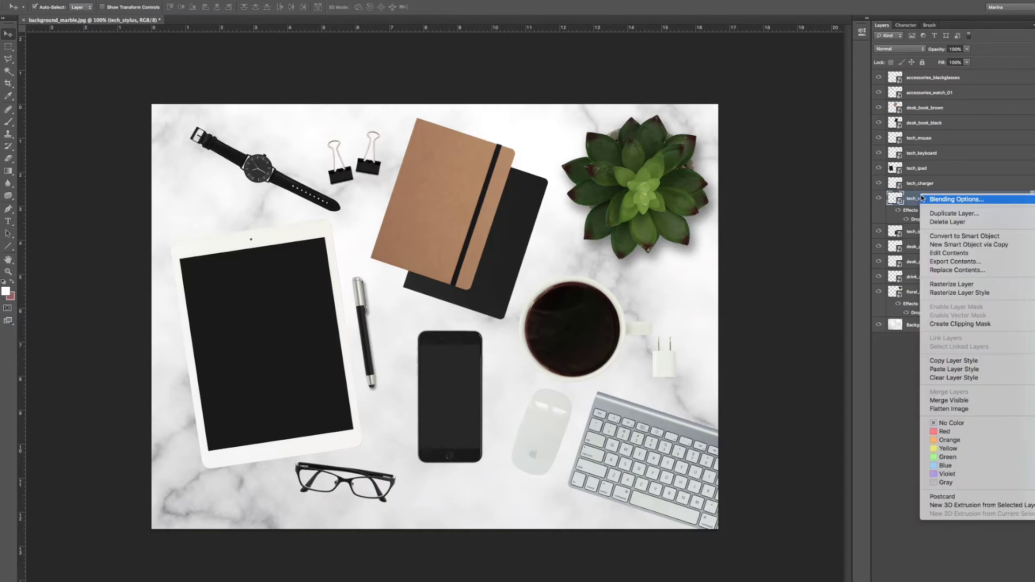
{"action": "left_click", "coordinate": [968, 361]}
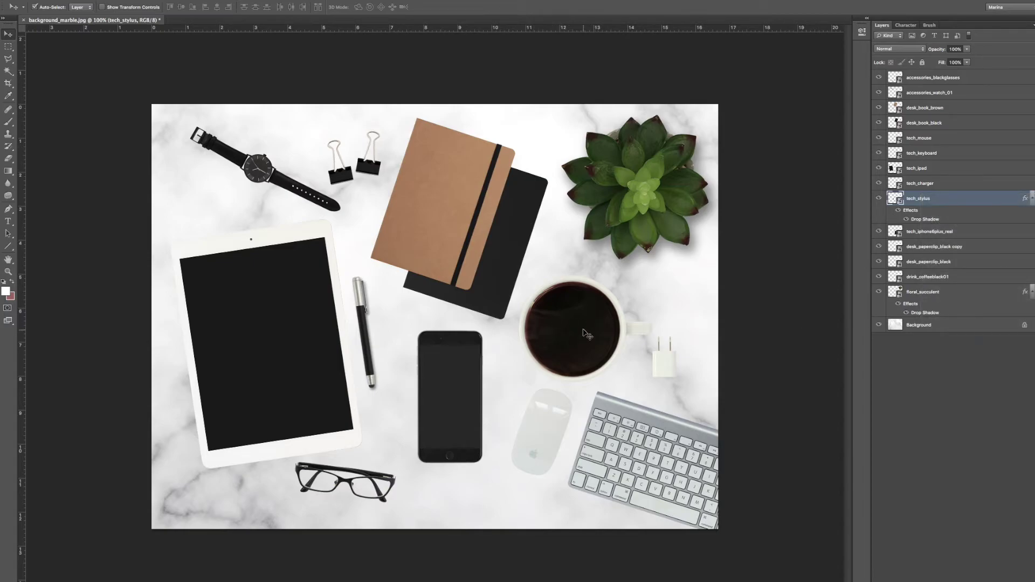
{"action": "left_click", "coordinate": [550, 435]}
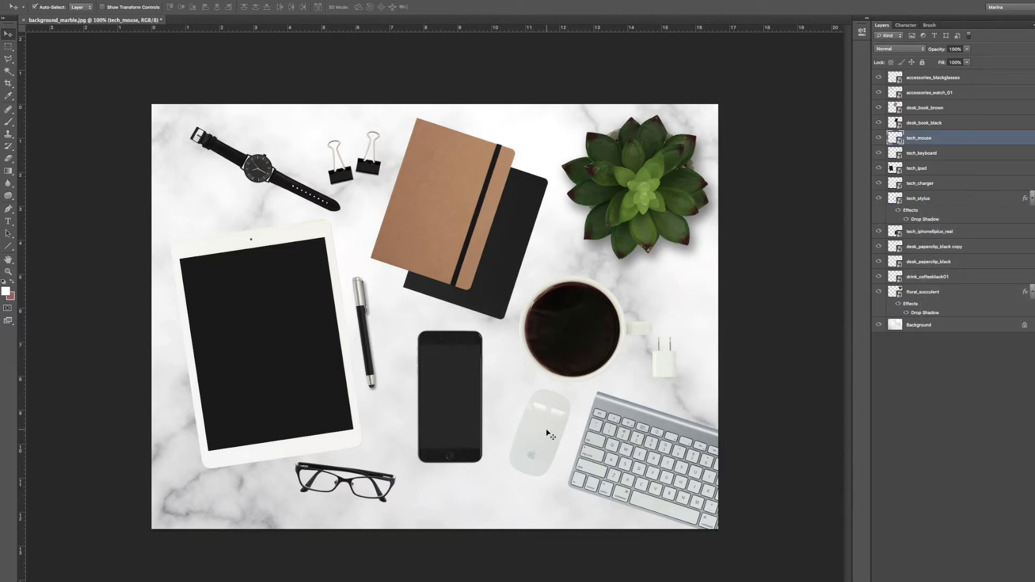
{"action": "left_click", "coordinate": [463, 405], "text": "shift"}
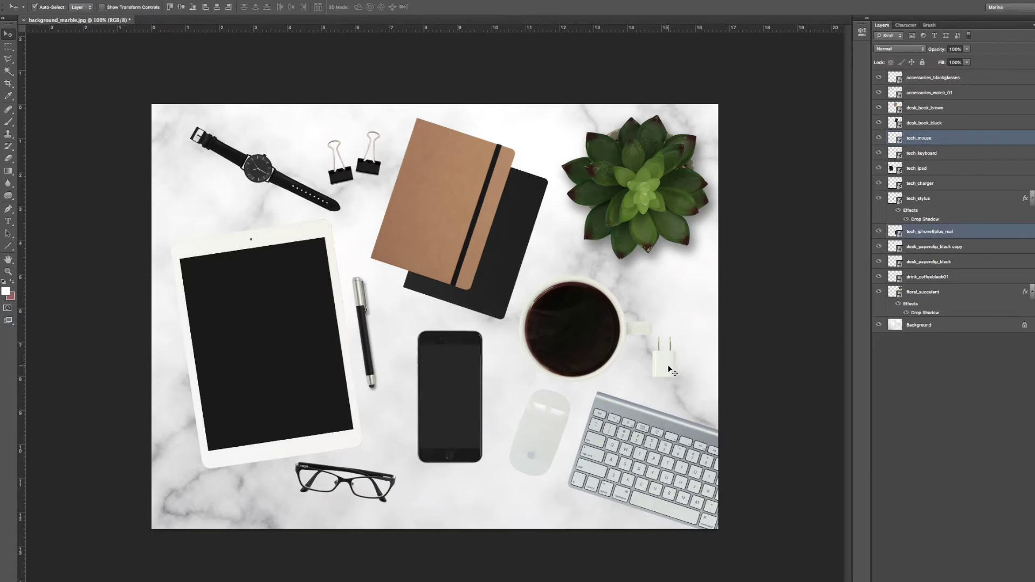
{"action": "left_click", "coordinate": [667, 364], "text": "shift"}
{"action": "left_click", "coordinate": [348, 177], "text": "shift"}
{"action": "left_click", "coordinate": [372, 170], "text": "shift"}
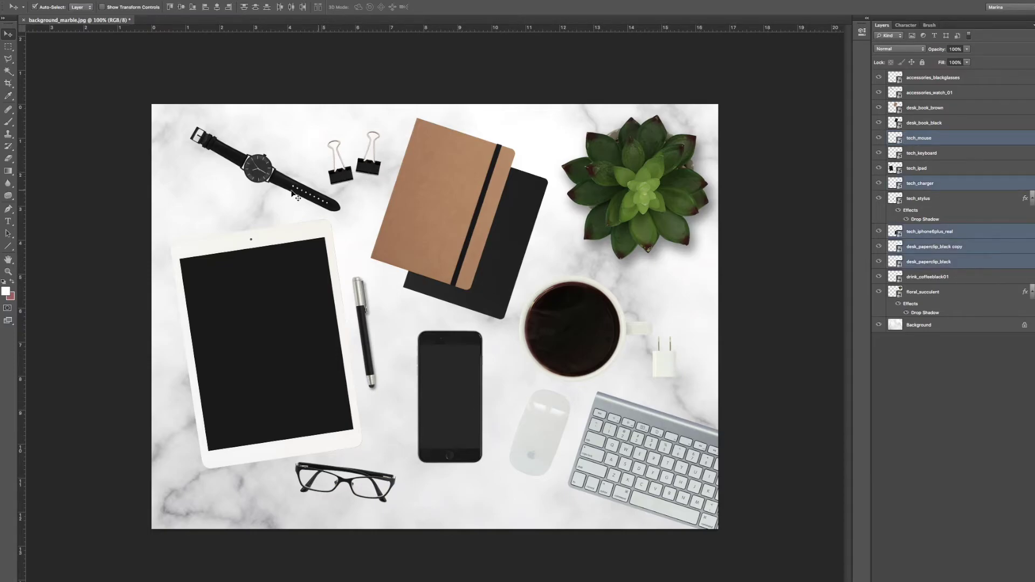
{"action": "left_click", "coordinate": [266, 176], "text": "shift"}
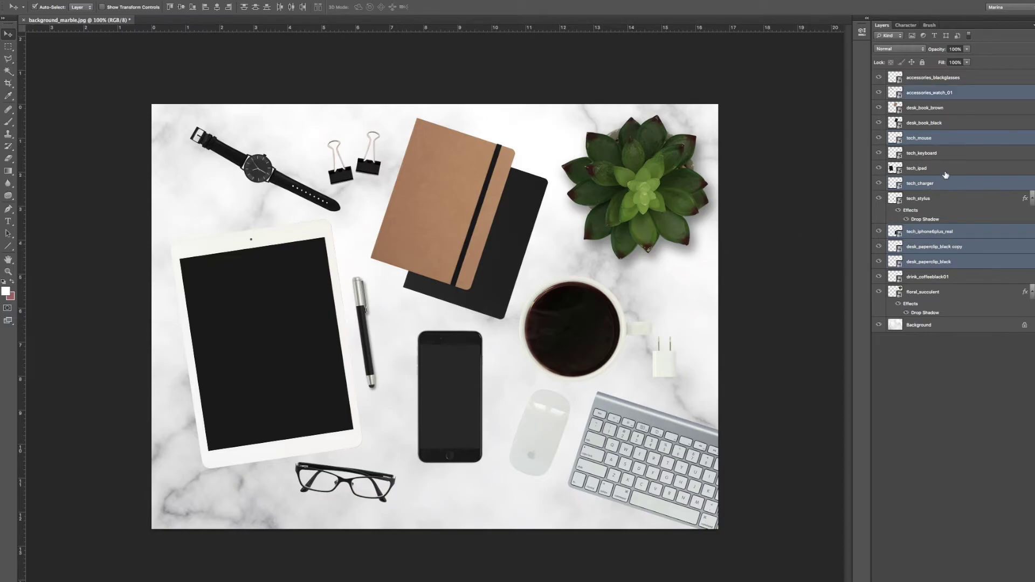
Step: Paste the drop shadow onto all six selected layers, then clear the selection
{"action": "right_click", "coordinate": [930, 184]}
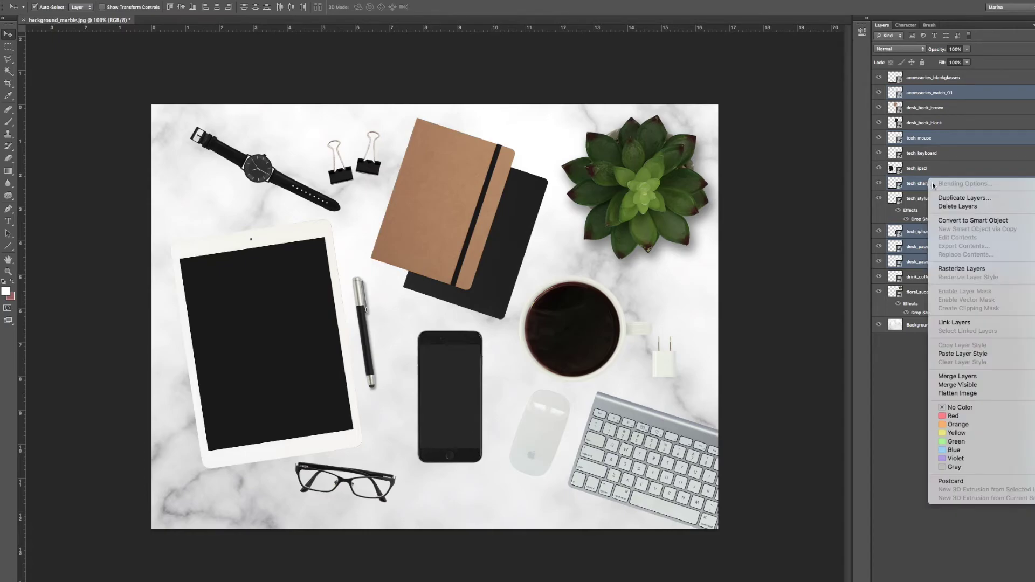
{"action": "left_click", "coordinate": [948, 355]}
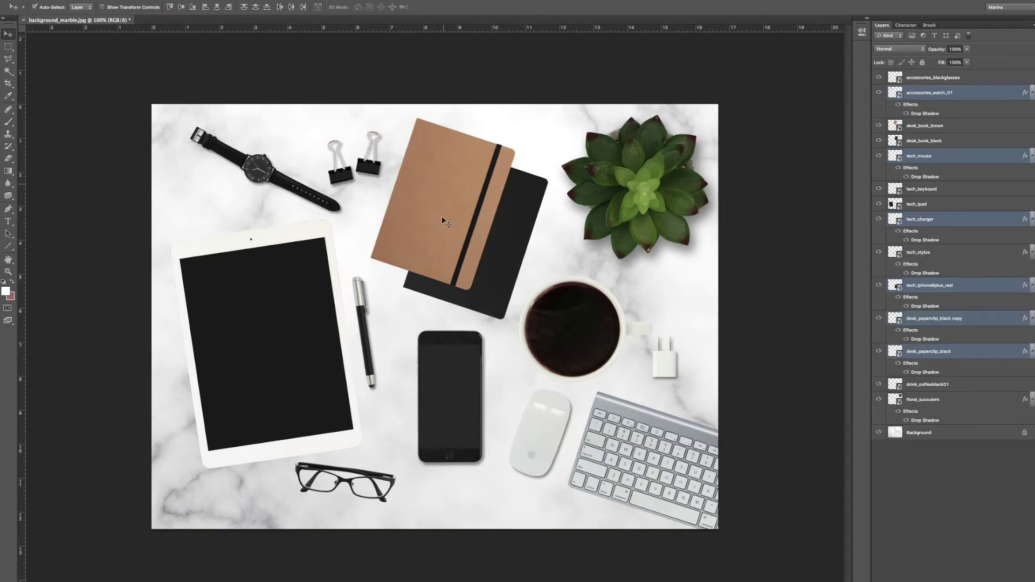
{"action": "left_click", "coordinate": [393, 567]}
Step: Paste the drop shadow onto the glasses and both notebook layers
{"action": "left_click", "coordinate": [343, 484]}
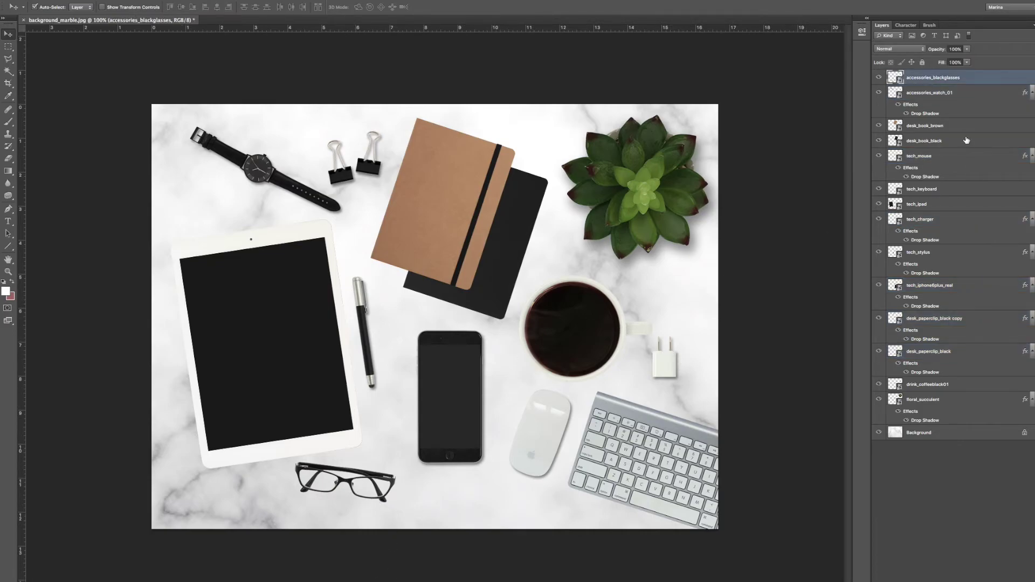
{"action": "right_click", "coordinate": [928, 77]}
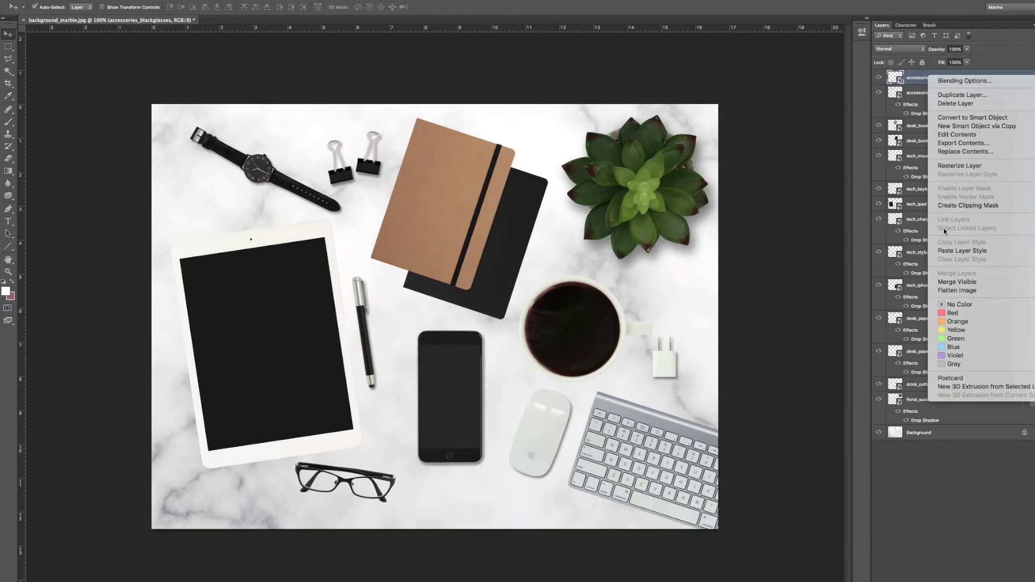
{"action": "left_click", "coordinate": [962, 250]}
{"action": "left_click", "coordinate": [451, 231]}
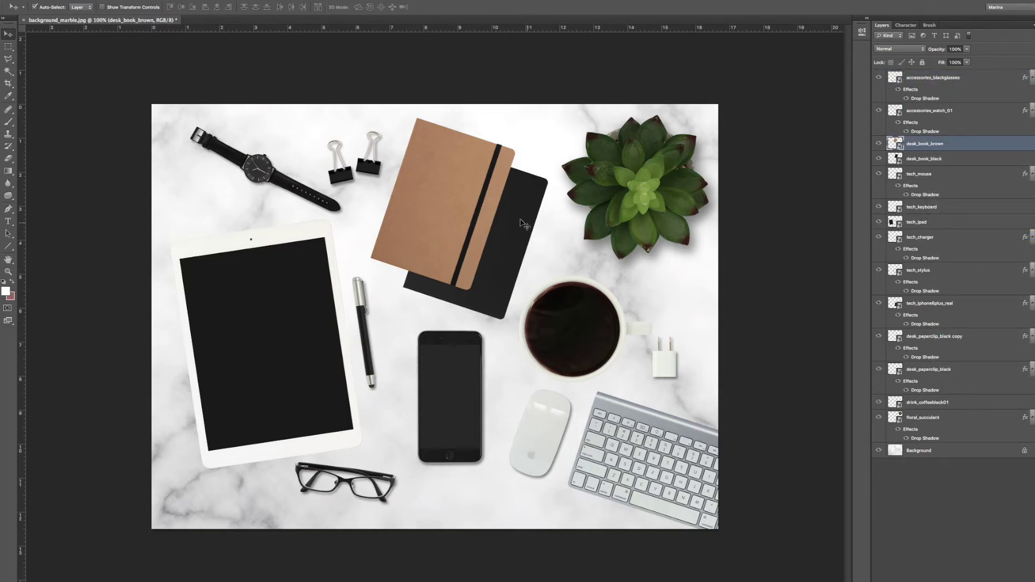
{"action": "left_click", "coordinate": [525, 222], "text": "shift"}
{"action": "right_click", "coordinate": [928, 151]}
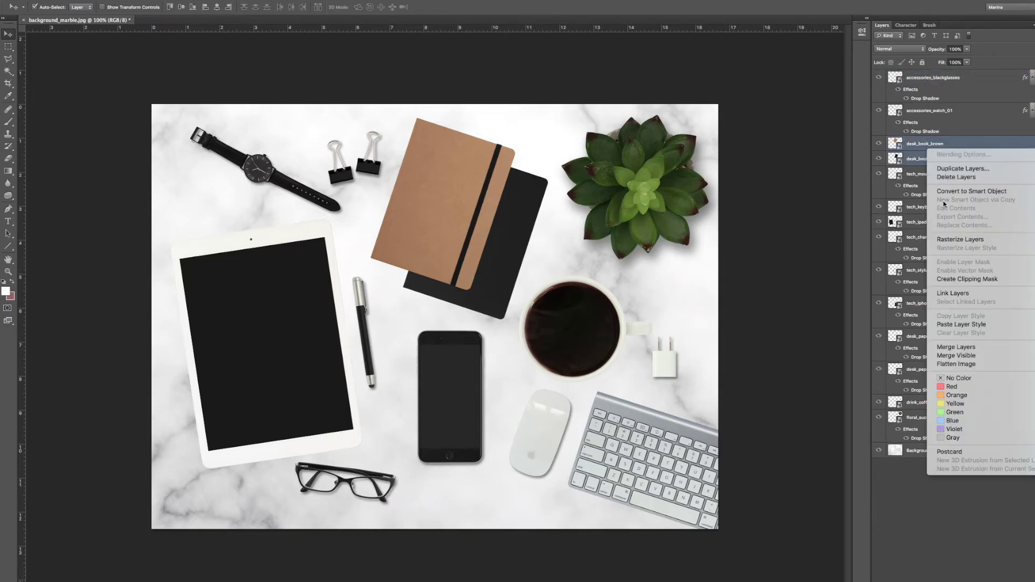
{"action": "left_click", "coordinate": [960, 325]}
Step: Paste the drop shadow onto the iPad and move it up slightly
{"action": "left_click", "coordinate": [291, 351]}
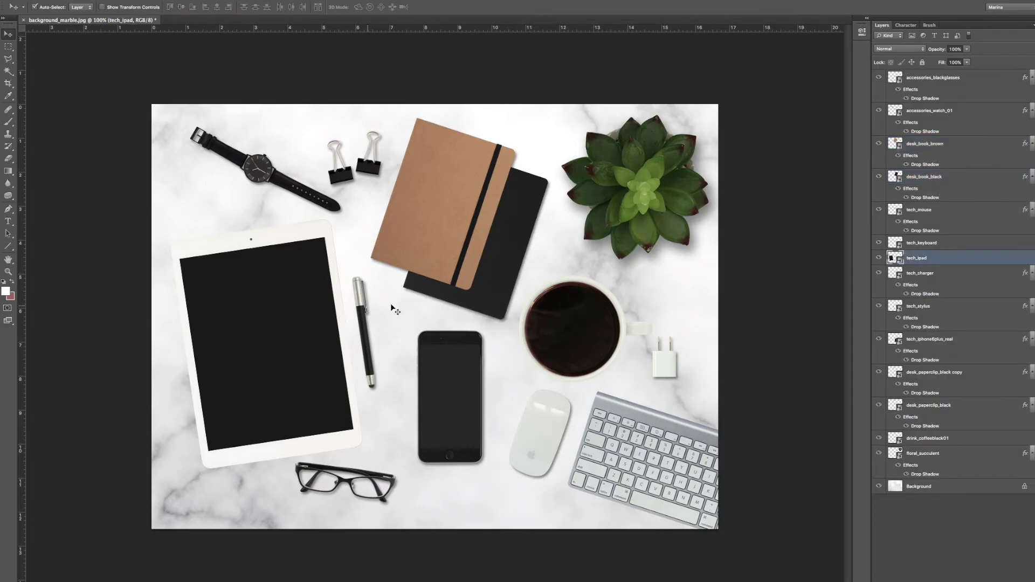
{"action": "right_click", "coordinate": [916, 257]}
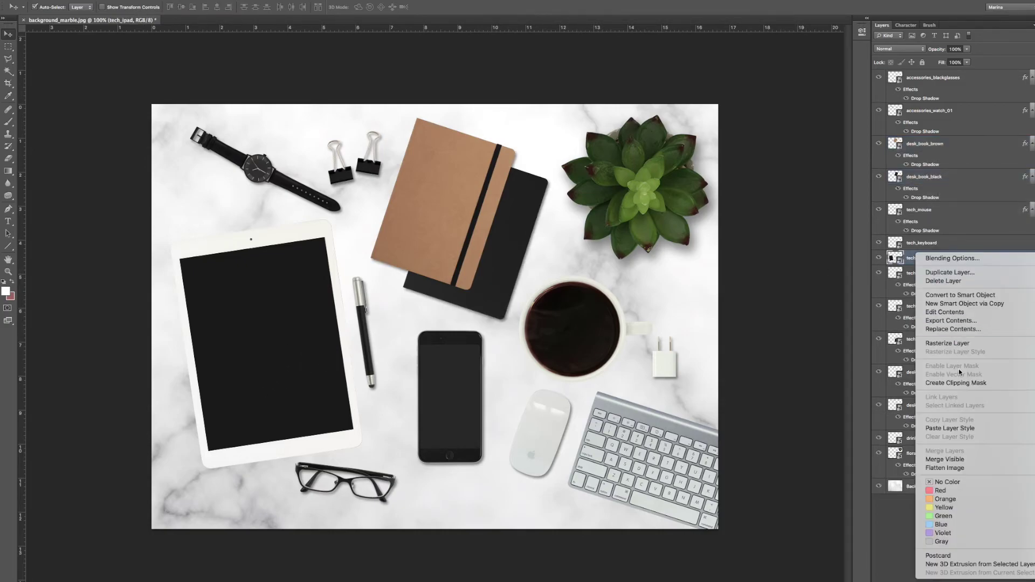
{"action": "left_click", "coordinate": [948, 427]}
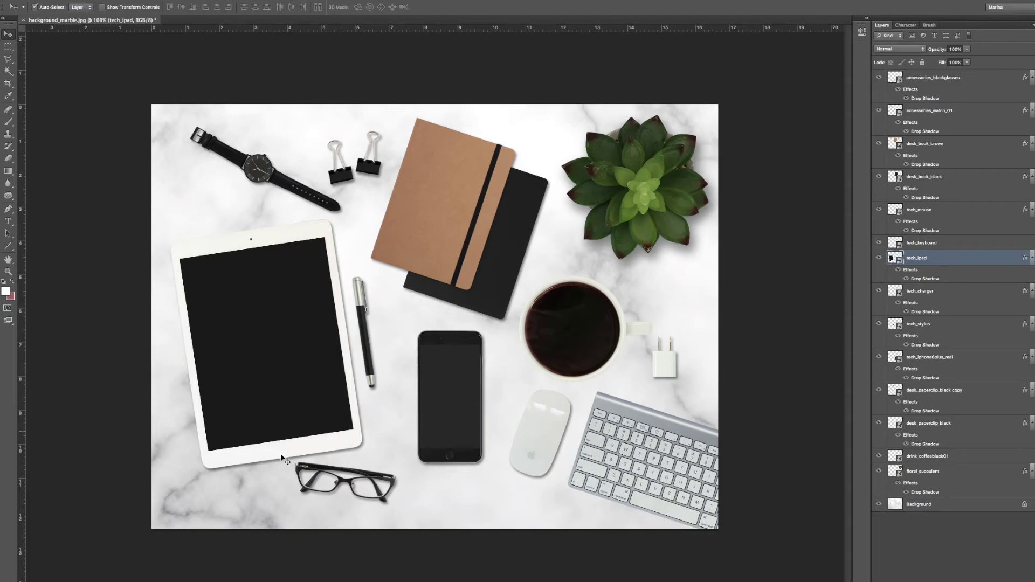
{"action": "left_click_drag", "start_coordinate": [297, 349], "coordinate": [297, 345]}
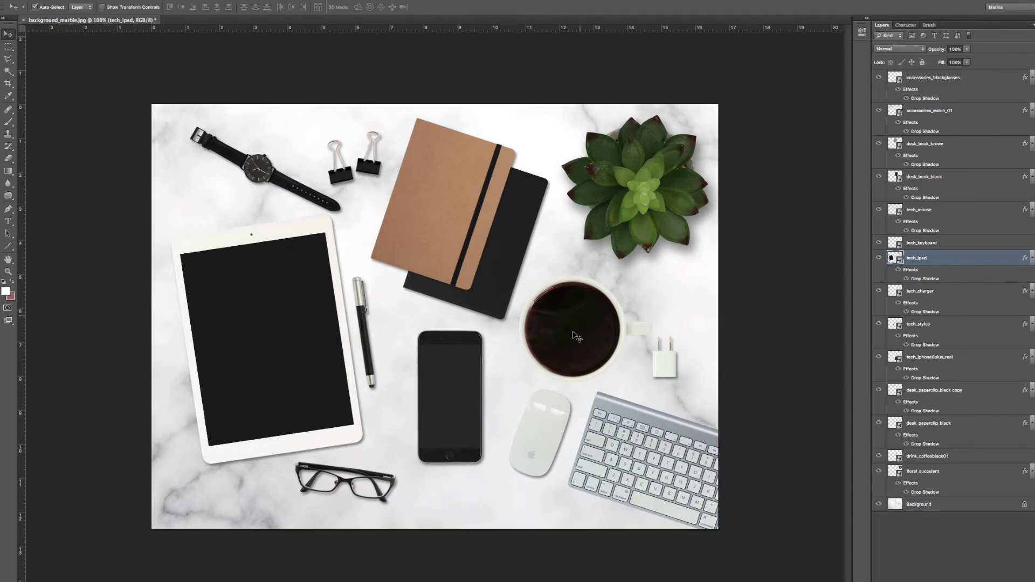
Step: Copy the succulent's drop shadow onto drink_coffeeblack01 and nudge the cup up one step
{"action": "left_click", "coordinate": [595, 330]}
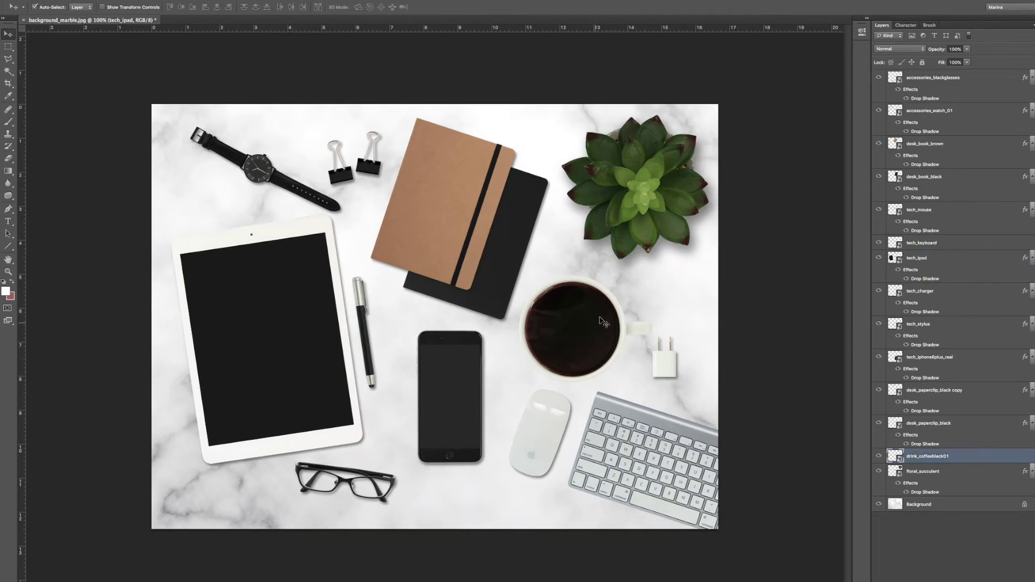
{"action": "left_click", "coordinate": [646, 205]}
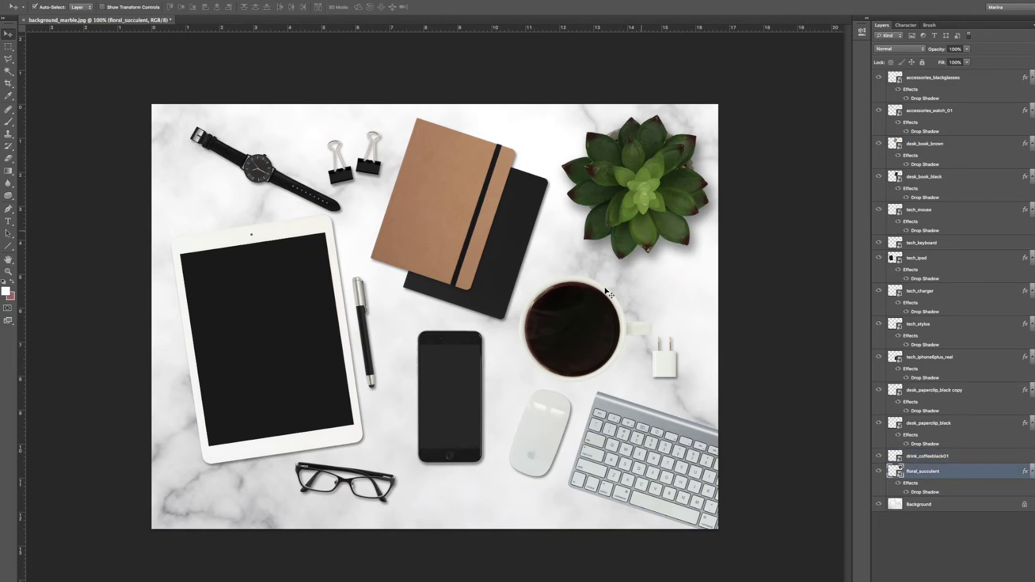
{"action": "right_click", "coordinate": [922, 475]}
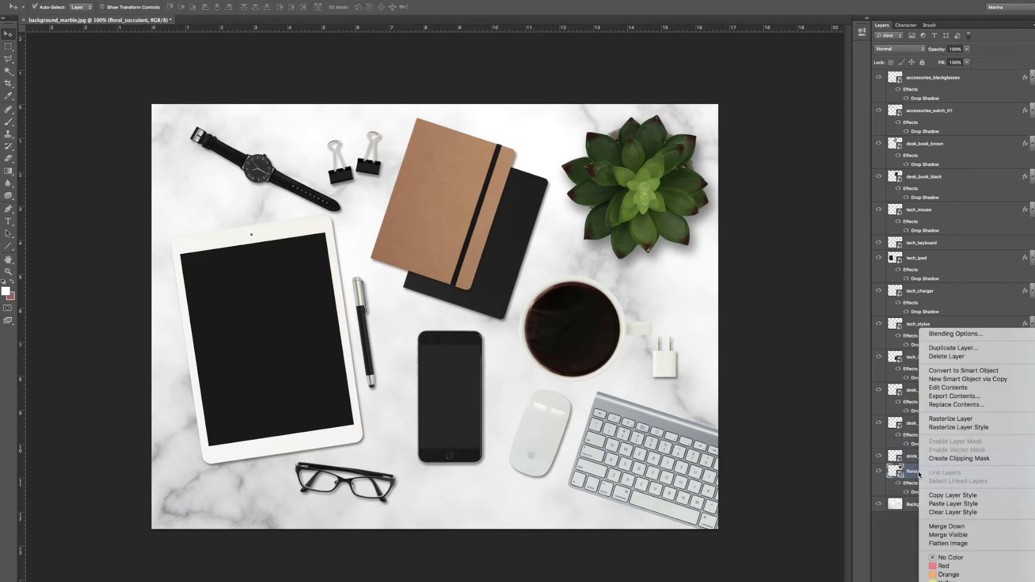
{"action": "left_click", "coordinate": [929, 496]}
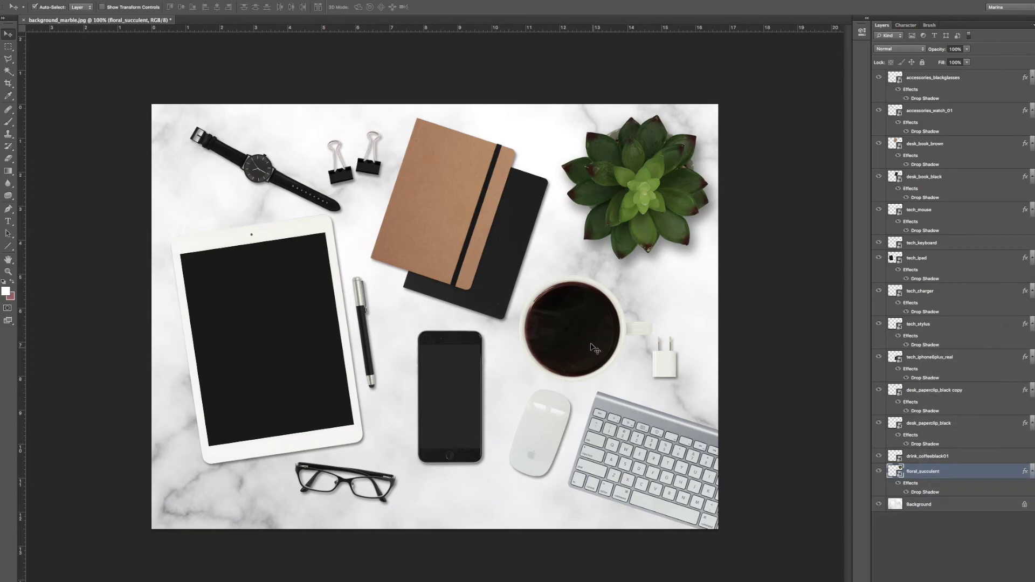
{"action": "left_click", "coordinate": [604, 330]}
{"action": "right_click", "coordinate": [934, 458]}
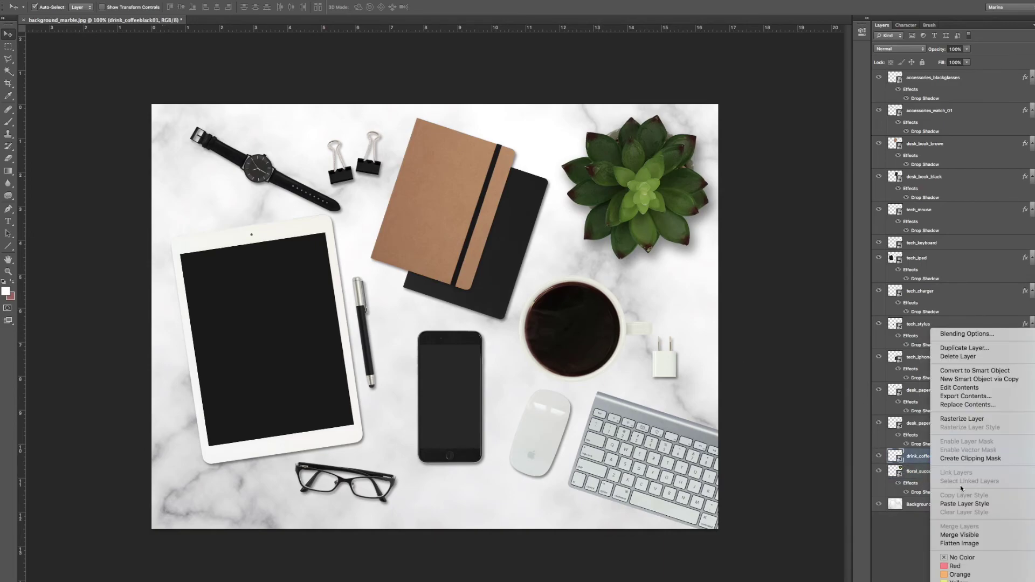
{"action": "left_click", "coordinate": [970, 504]}
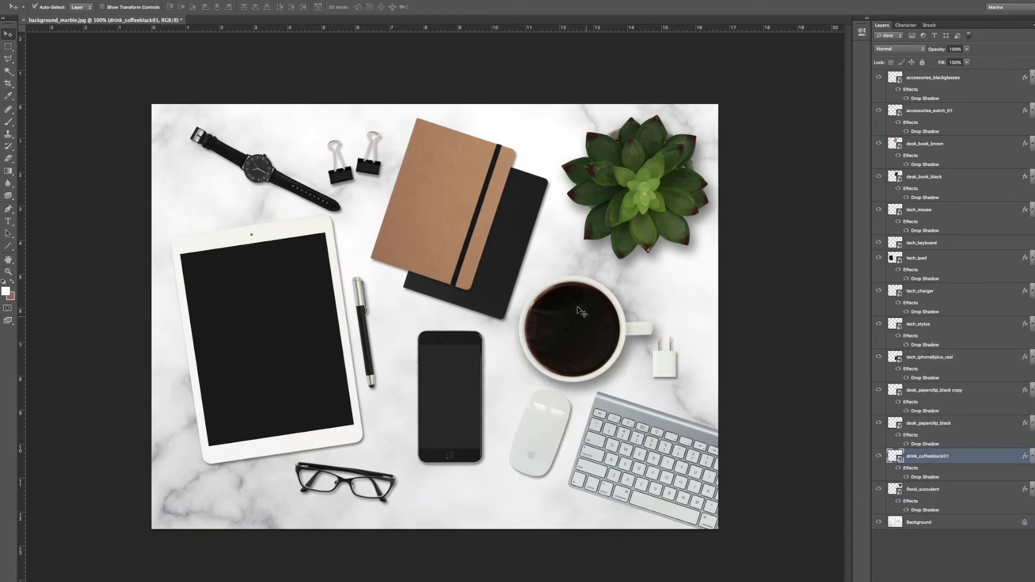
{"action": "key", "text": "Up"}
{"action": "key", "text": "Up"}
{"action": "key", "text": "Up"}
{"action": "key", "text": "Up"}
{"action": "key", "text": "Up"}
{"action": "key", "text": "Up"}
{"action": "key", "text": "Up"}
{"action": "key", "text": "Up"}
{"action": "key", "text": "Up"}
{"action": "key", "text": "Up"}
{"action": "key", "text": "Up"}
{"action": "key", "text": "Up"}
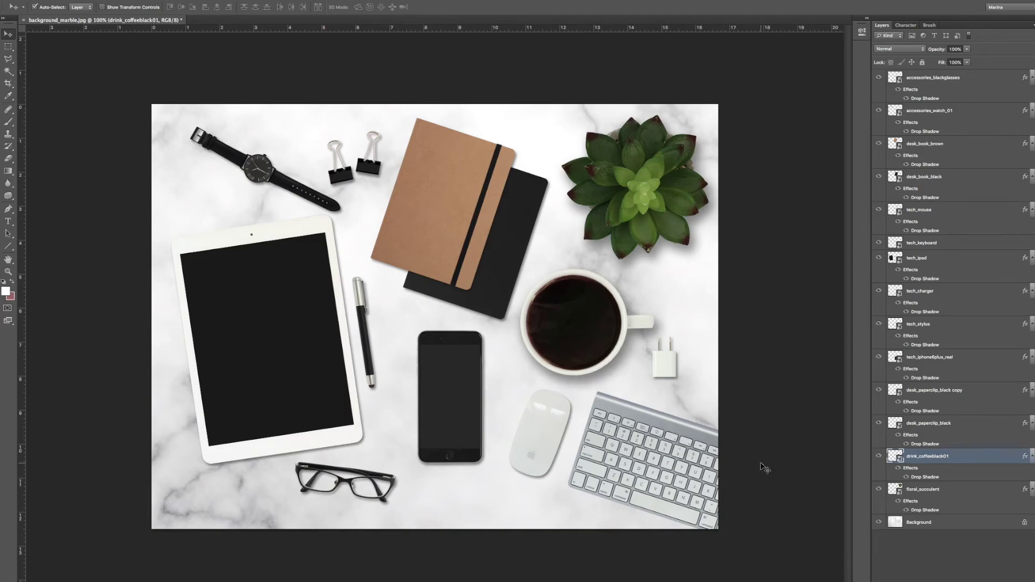